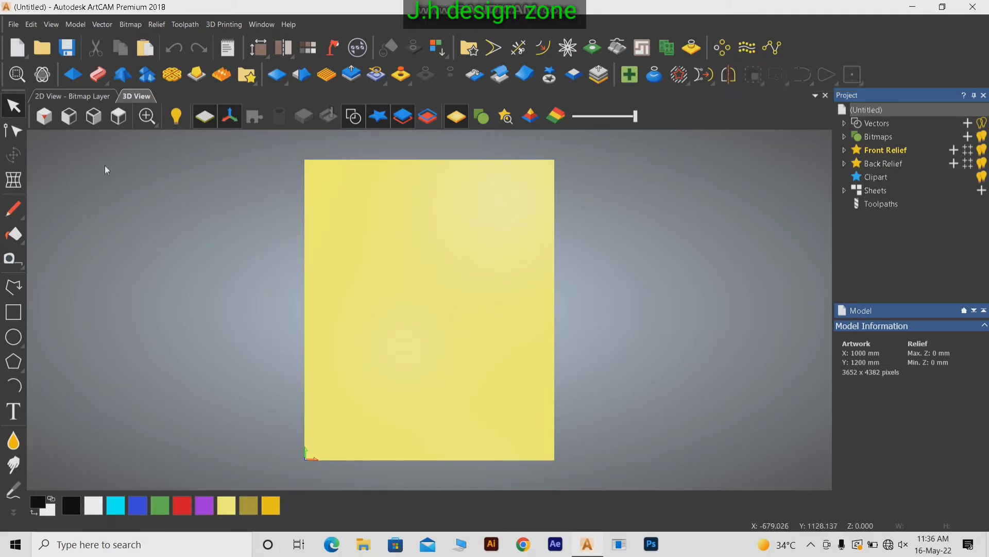
Create a rectangle 65 mm wide and 70 mm high in the upper-left area of the page in the 2D view.
{"action": "left_click", "coordinate": [72, 100]}
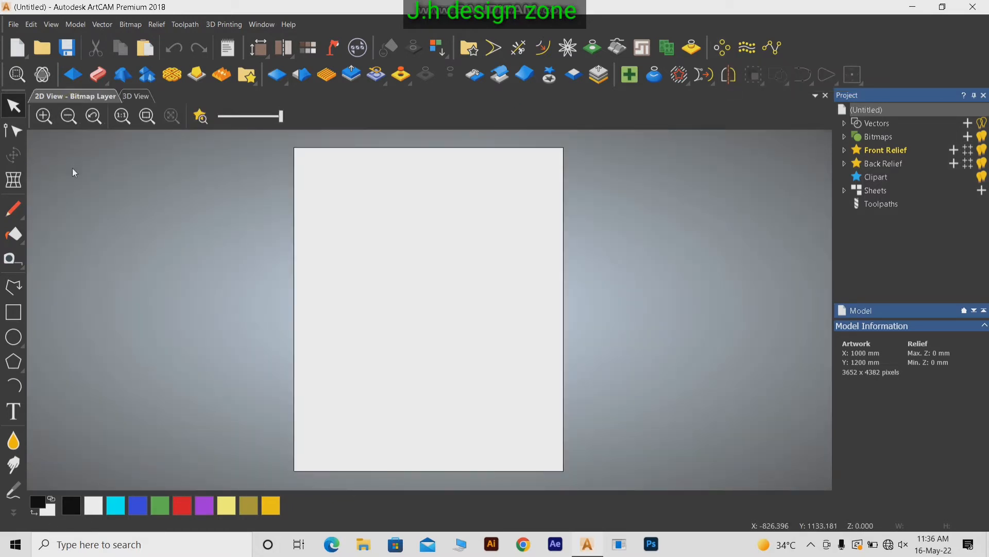
{"action": "left_click", "coordinate": [18, 309]}
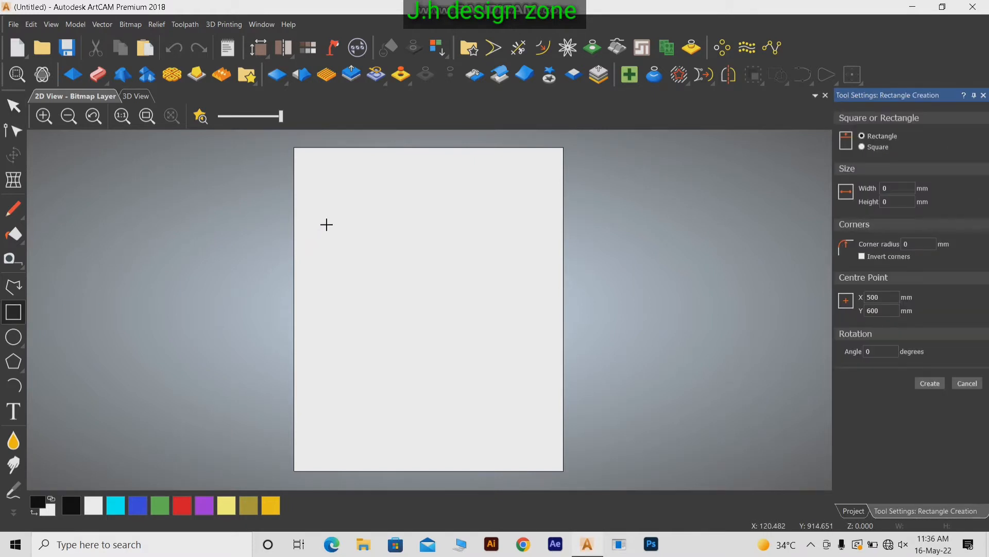
{"action": "left_click_drag", "start_coordinate": [326, 225], "coordinate": [333, 236]}
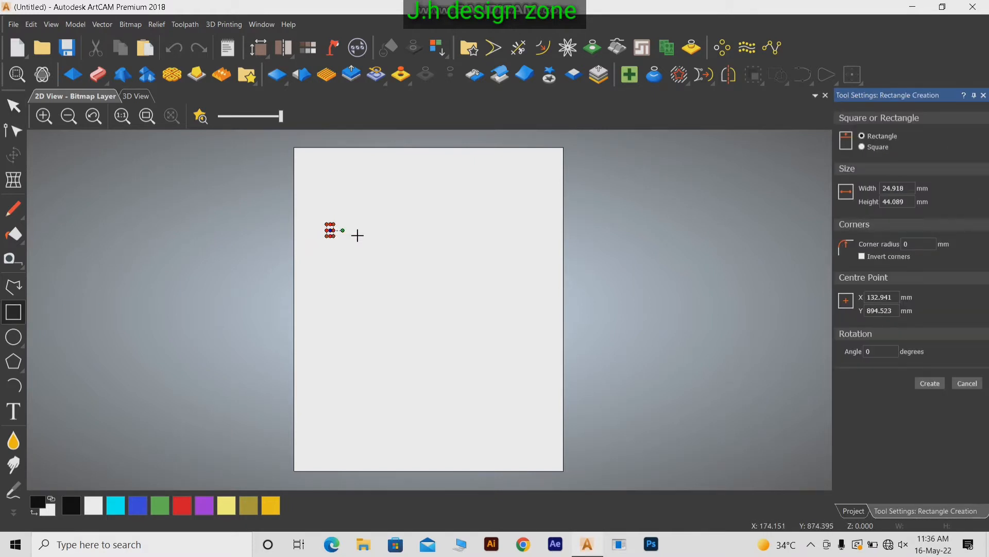
{"action": "double_click", "coordinate": [894, 188]}
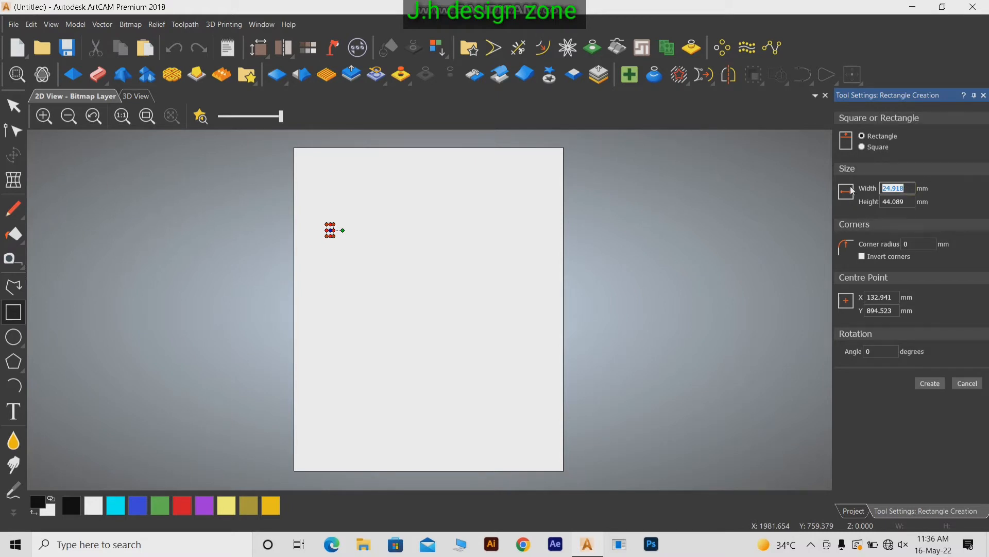
{"action": "type", "text": "65"}
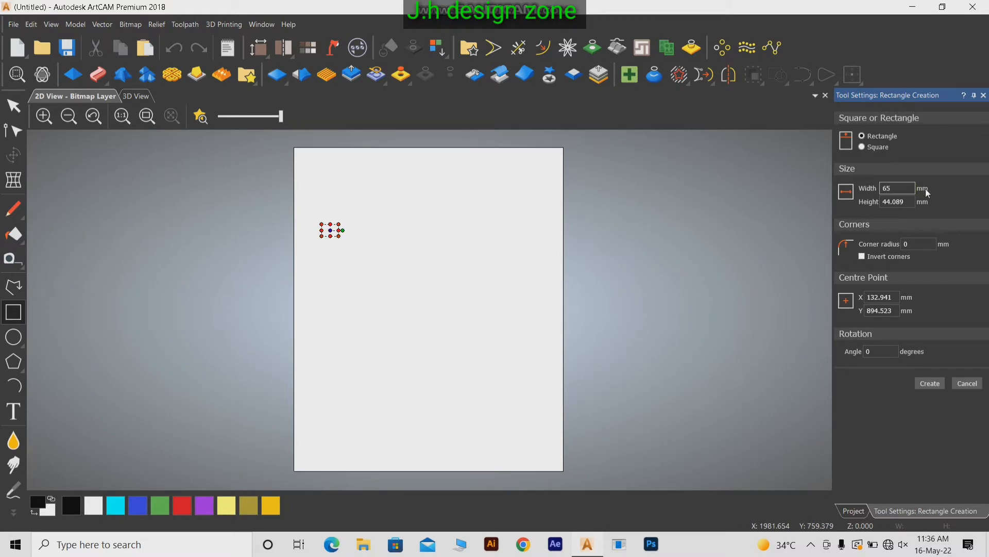
{"action": "key", "text": "Tab"}
{"action": "type", "text": "70"}
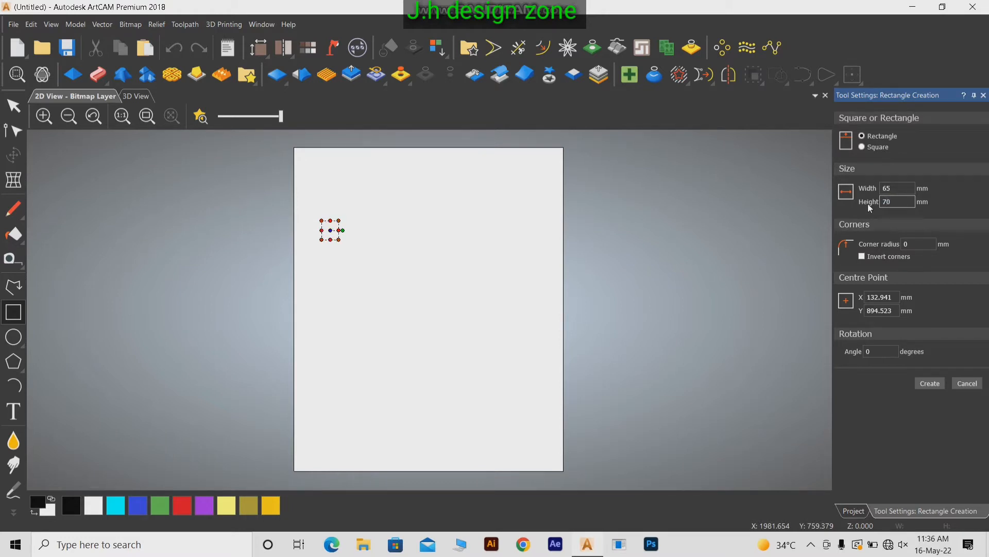
{"action": "left_click", "coordinate": [930, 384]}
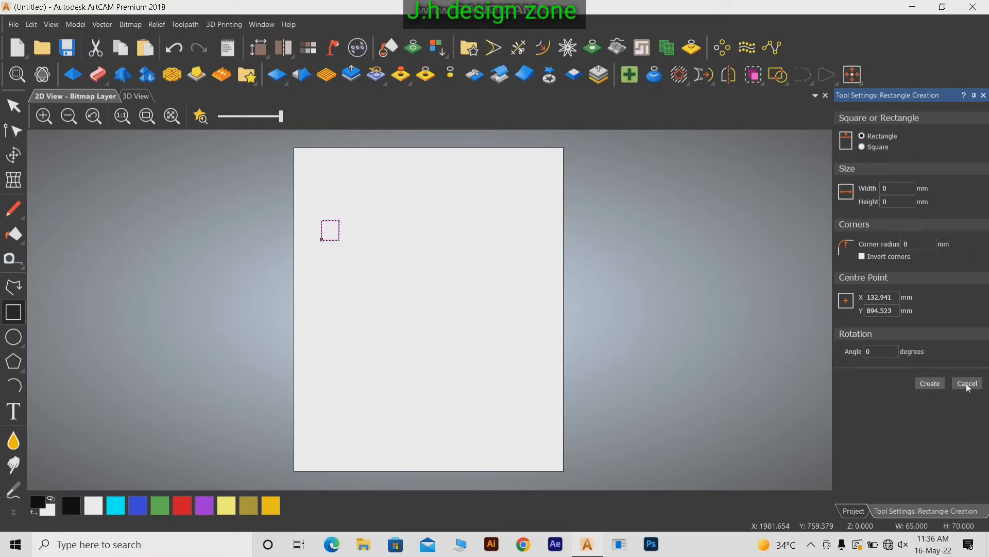
{"action": "left_click", "coordinate": [968, 384]}
Open Block and Rotate Copy for the selected rectangle and define the block copy distances as gaps.
{"action": "scroll", "coordinate": [318, 230], "scroll_direction": "up", "scroll_amount": 2}
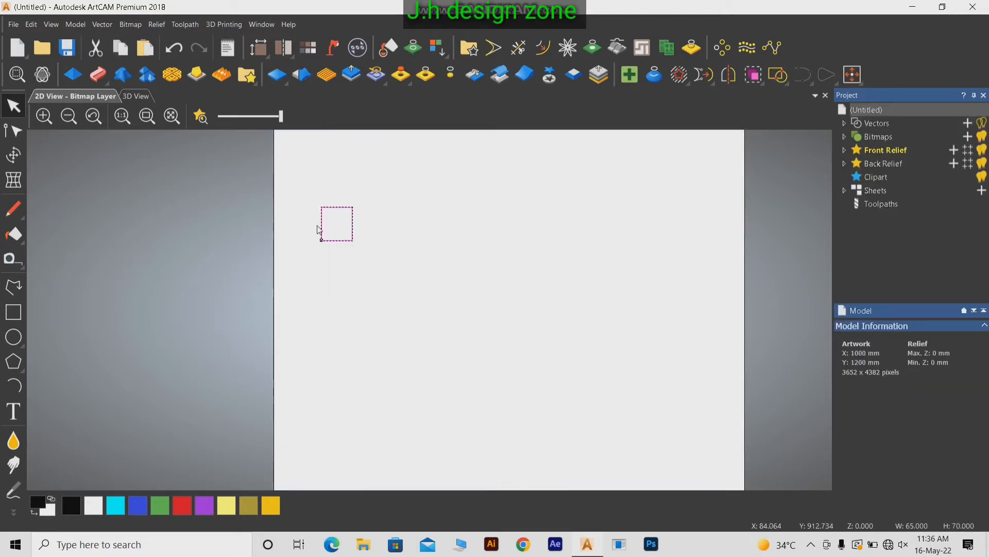
{"action": "scroll", "coordinate": [401, 232], "scroll_direction": "down", "scroll_amount": 2}
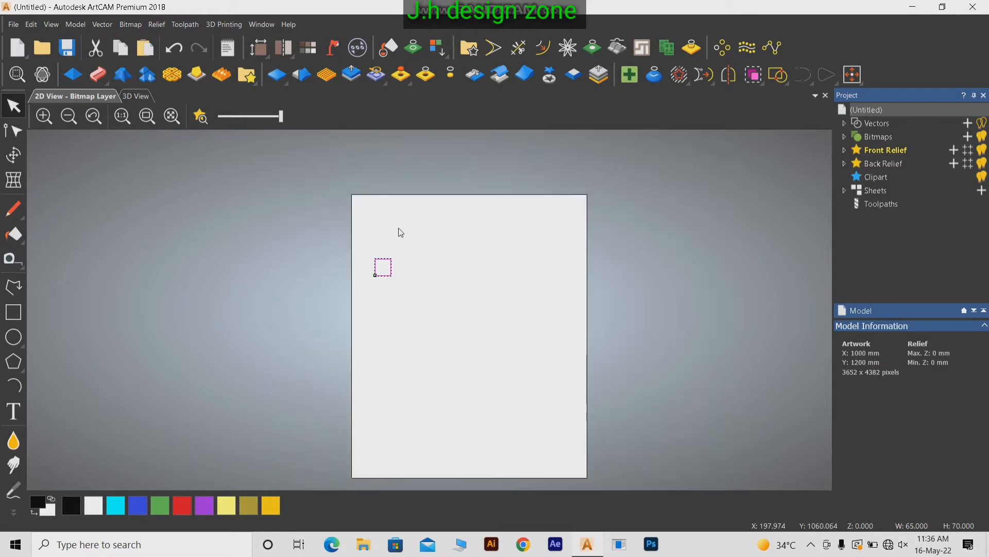
{"action": "scroll", "coordinate": [394, 267], "scroll_direction": "up", "scroll_amount": 2}
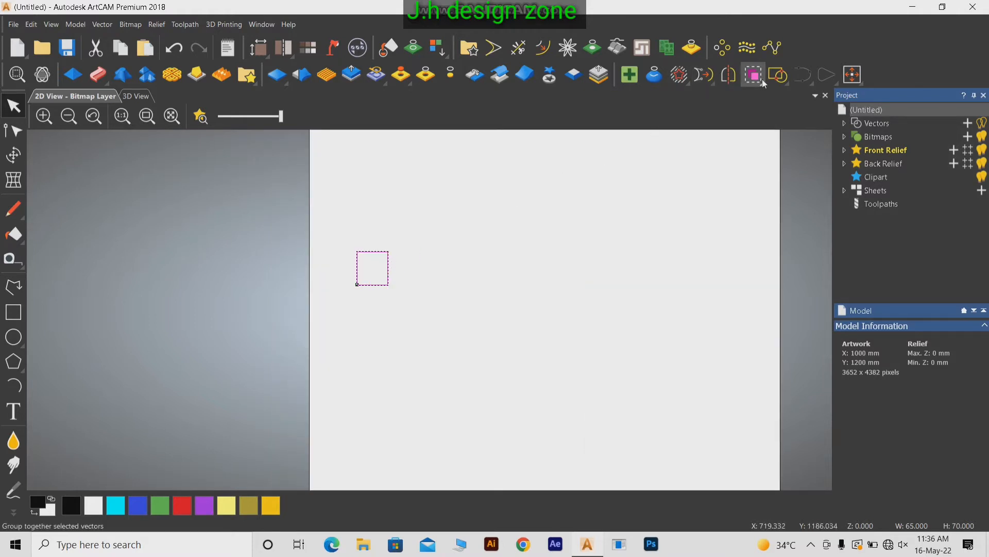
{"action": "left_click", "coordinate": [727, 59]}
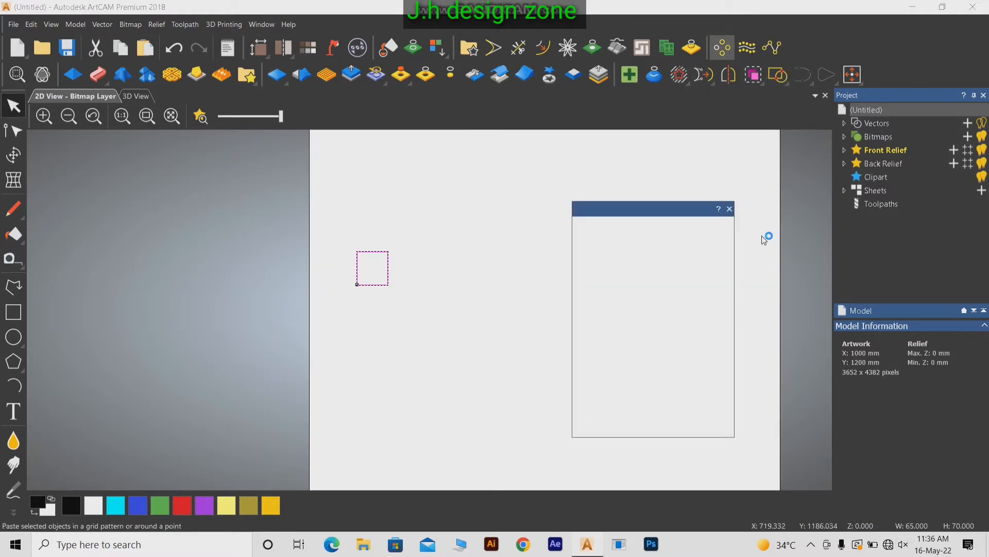
{"action": "scroll", "coordinate": [457, 263], "scroll_direction": "down", "scroll_amount": 2}
{"action": "scroll", "coordinate": [456, 263], "scroll_direction": "down", "scroll_amount": 2}
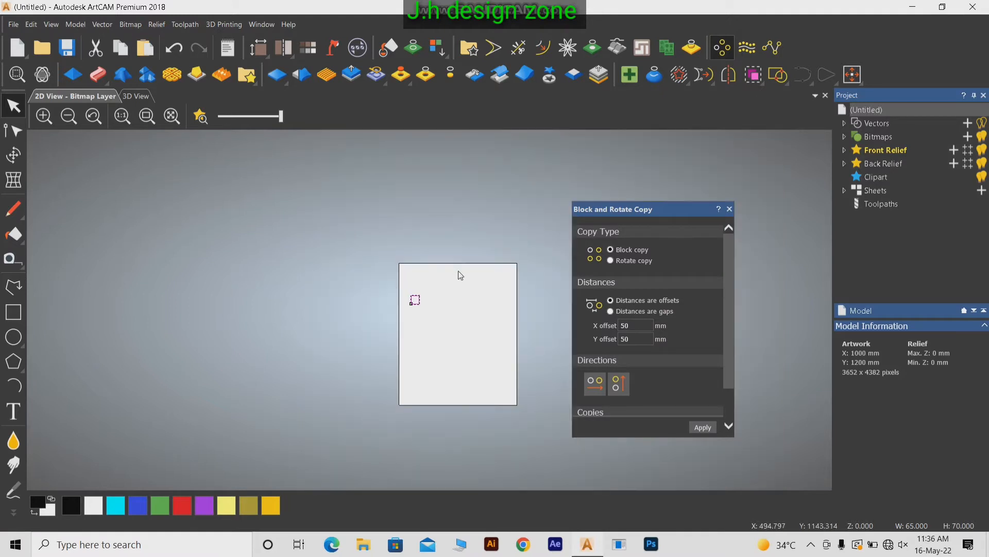
{"action": "scroll", "coordinate": [474, 316], "scroll_direction": "up", "scroll_amount": 2}
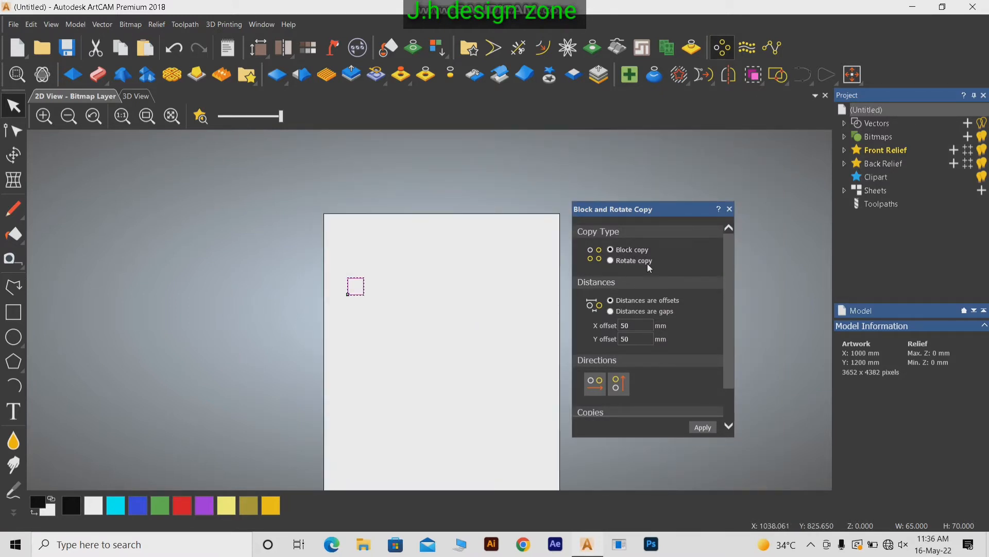
{"action": "scroll", "coordinate": [610, 280], "scroll_direction": "down", "scroll_amount": 1}
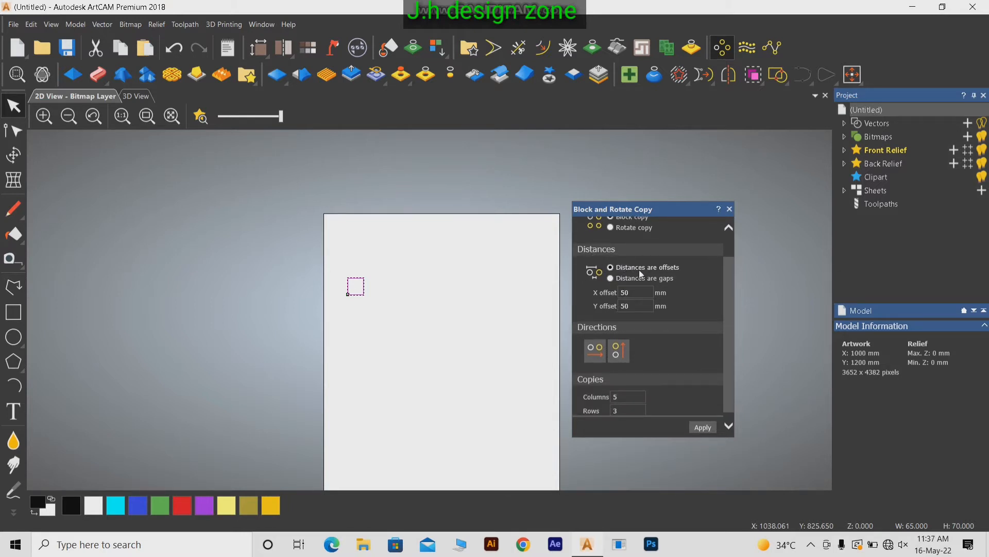
{"action": "left_click", "coordinate": [611, 279]}
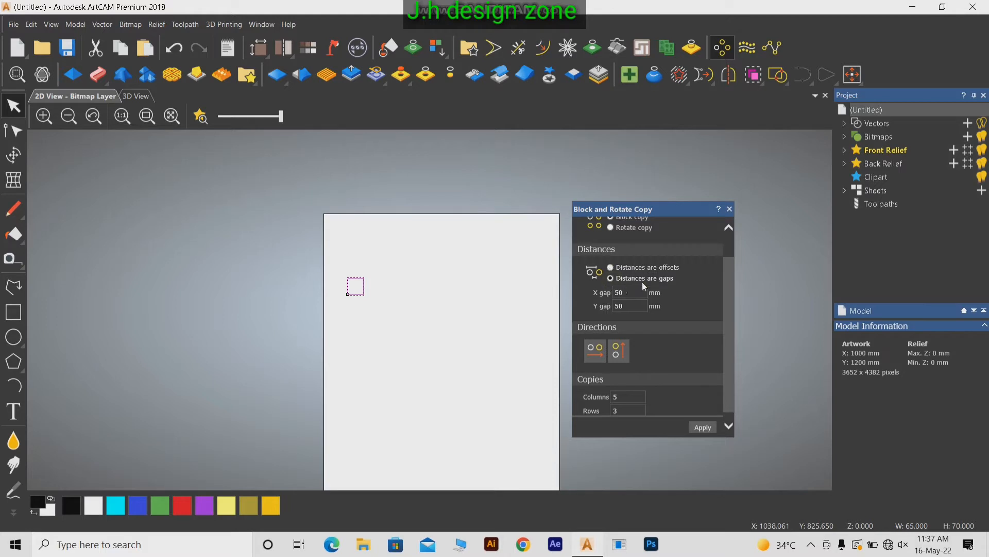
Block-copy the rectangle into 5 columns and 3 rows, rightward and upward, with 50 mm X and Y gaps.
{"action": "left_click", "coordinate": [616, 306]}
{"action": "left_click", "coordinate": [619, 360]}
{"action": "left_click", "coordinate": [615, 355]}
{"action": "left_click", "coordinate": [599, 357]}
{"action": "left_click", "coordinate": [597, 356]}
{"action": "scroll", "coordinate": [663, 359], "scroll_direction": "down", "scroll_amount": 1}
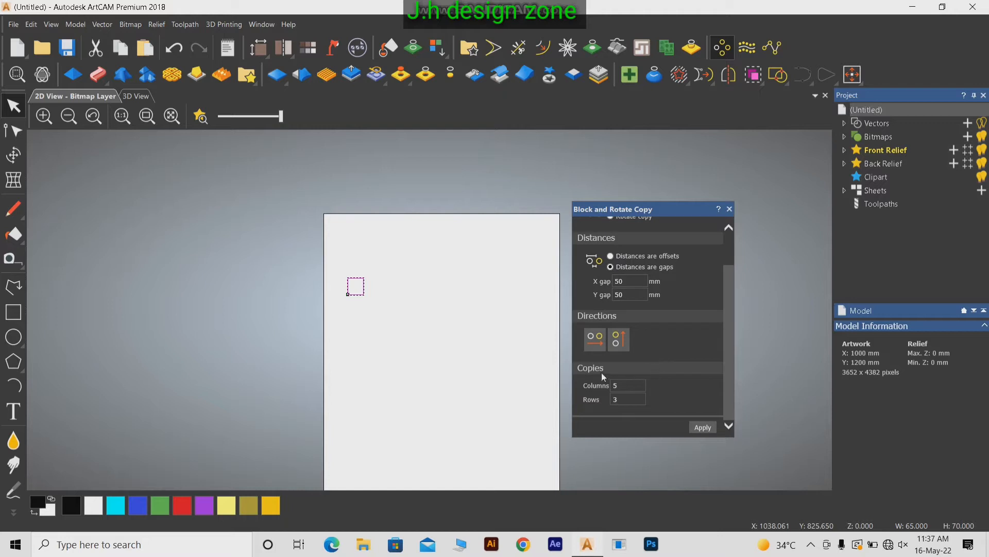
{"action": "left_click", "coordinate": [612, 400]}
{"action": "scroll", "coordinate": [664, 274], "scroll_direction": "up", "scroll_amount": 2}
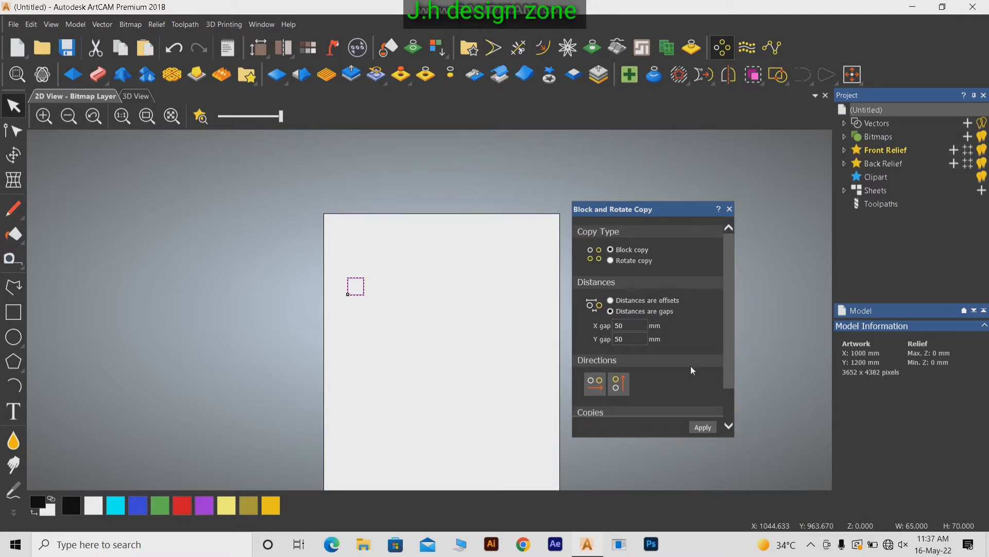
{"action": "scroll", "coordinate": [691, 377], "scroll_direction": "down", "scroll_amount": 2}
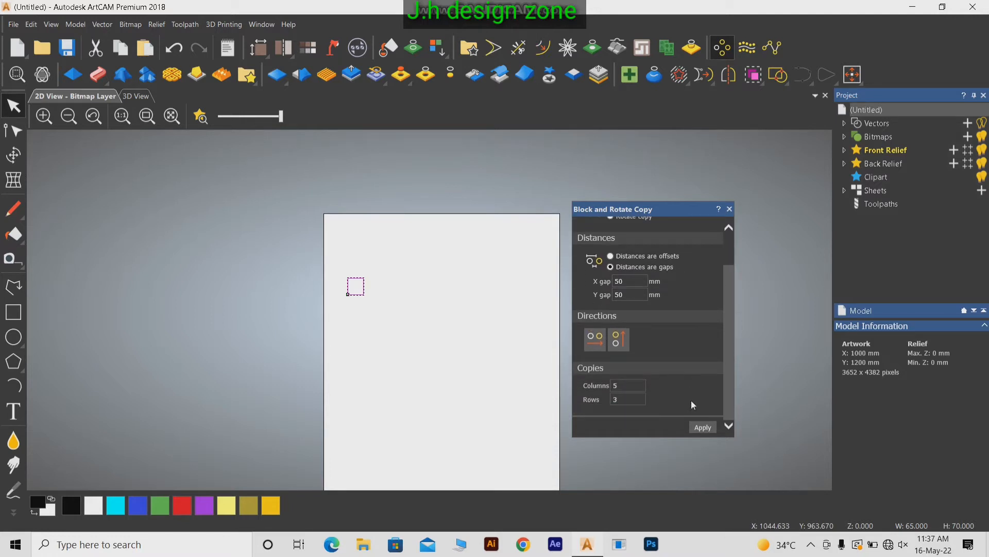
{"action": "left_click", "coordinate": [704, 428]}
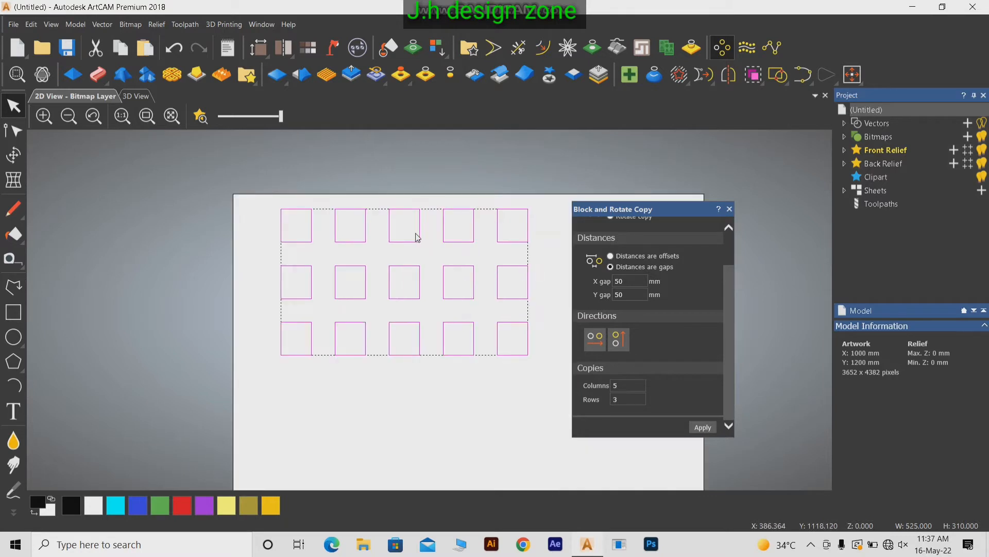
Measure the horizontal gap between the first two rectangles in the top row.
{"action": "scroll", "coordinate": [407, 238], "scroll_direction": "up", "scroll_amount": 2}
{"action": "scroll", "coordinate": [379, 237], "scroll_direction": "down", "scroll_amount": 1}
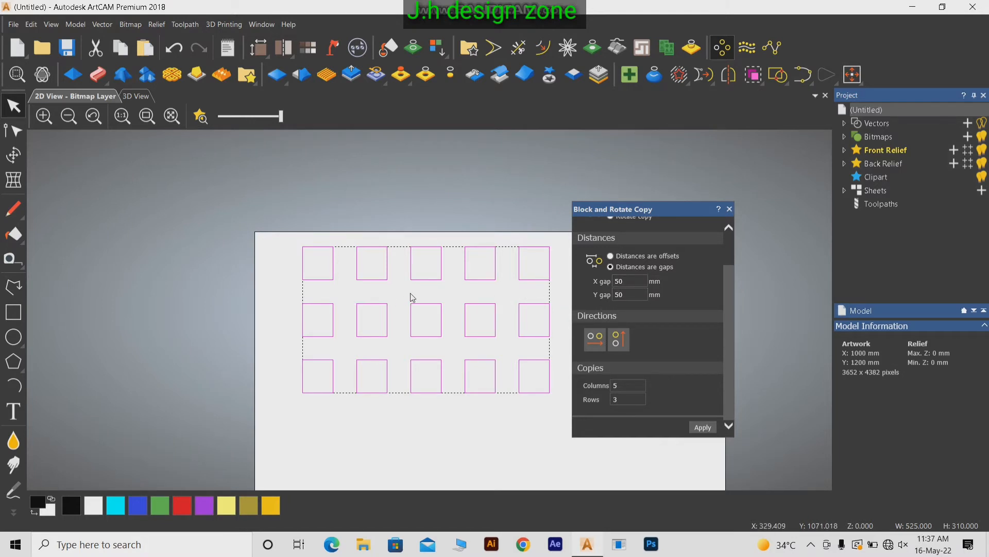
{"action": "scroll", "coordinate": [412, 297], "scroll_direction": "up", "scroll_amount": 2}
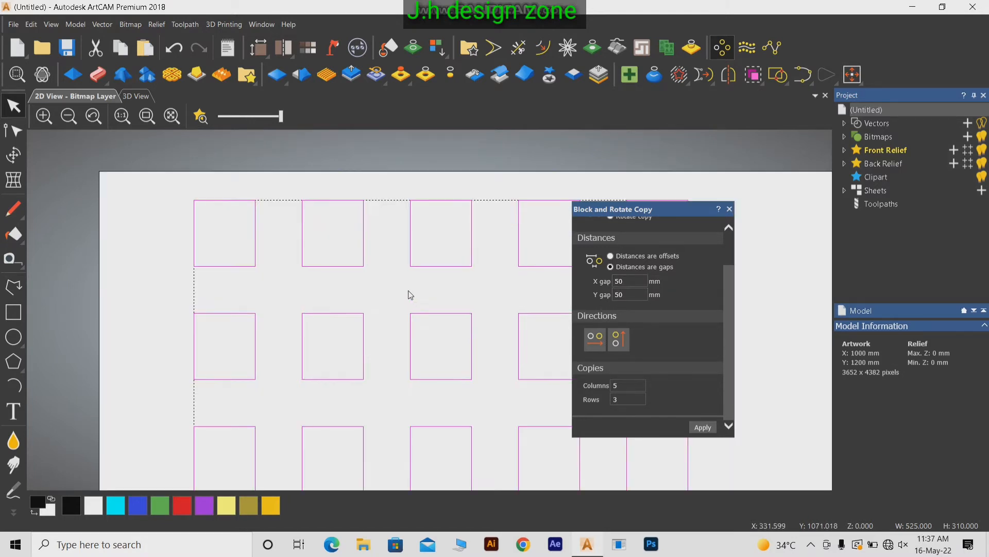
{"action": "left_click", "coordinate": [11, 259]}
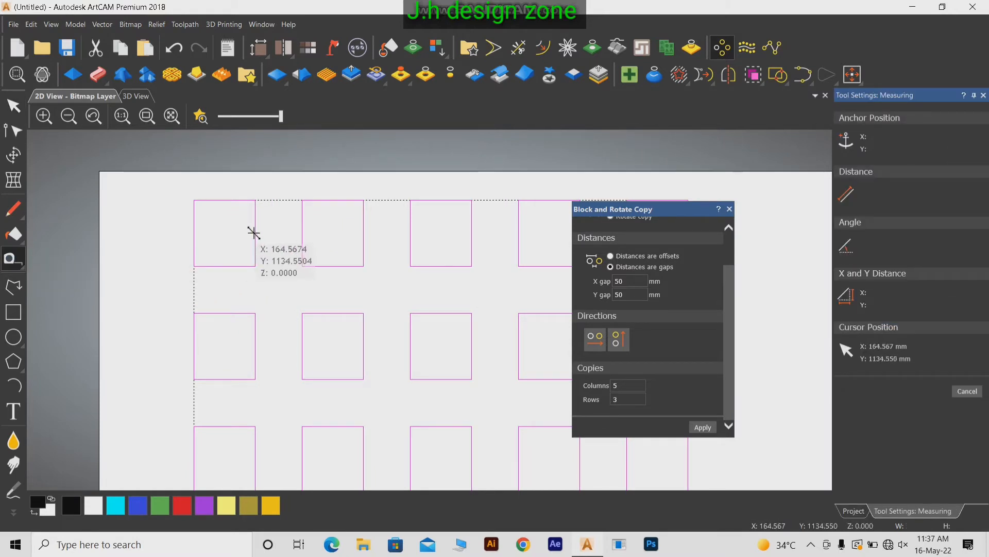
{"action": "left_click_drag", "start_coordinate": [255, 232], "coordinate": [303, 233]}
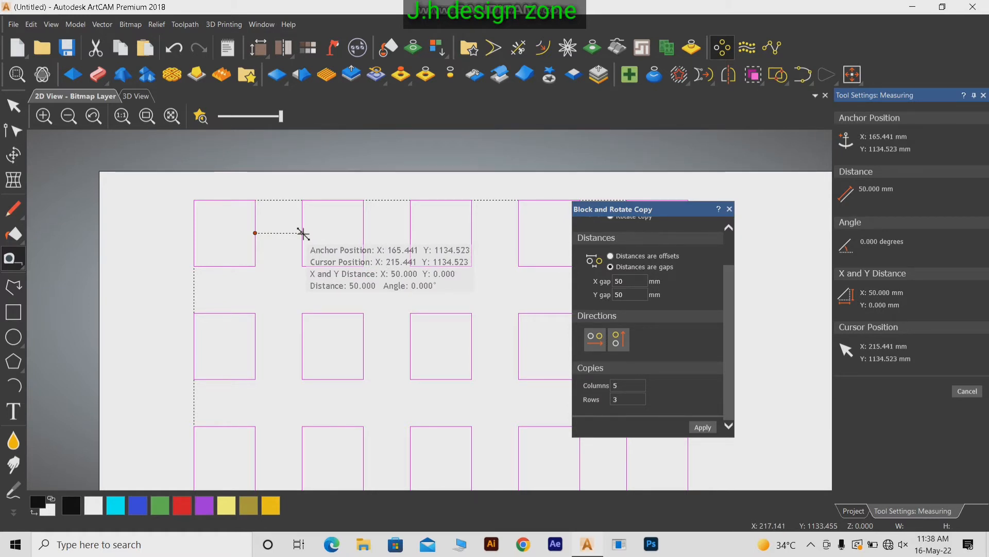
{"action": "key", "text": "Escape"}
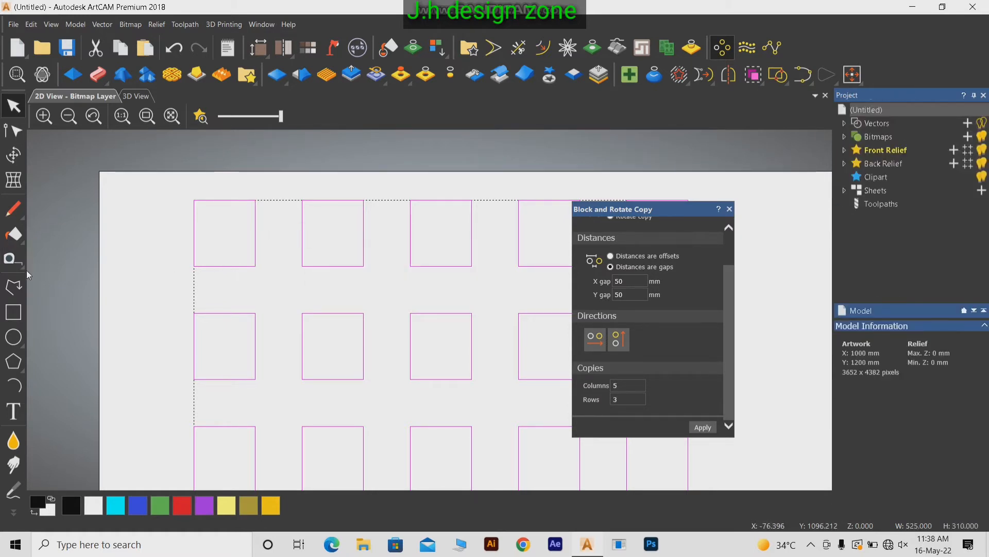
Measure the vertical gap between the top two rectangles in the first column.
{"action": "left_click", "coordinate": [14, 259]}
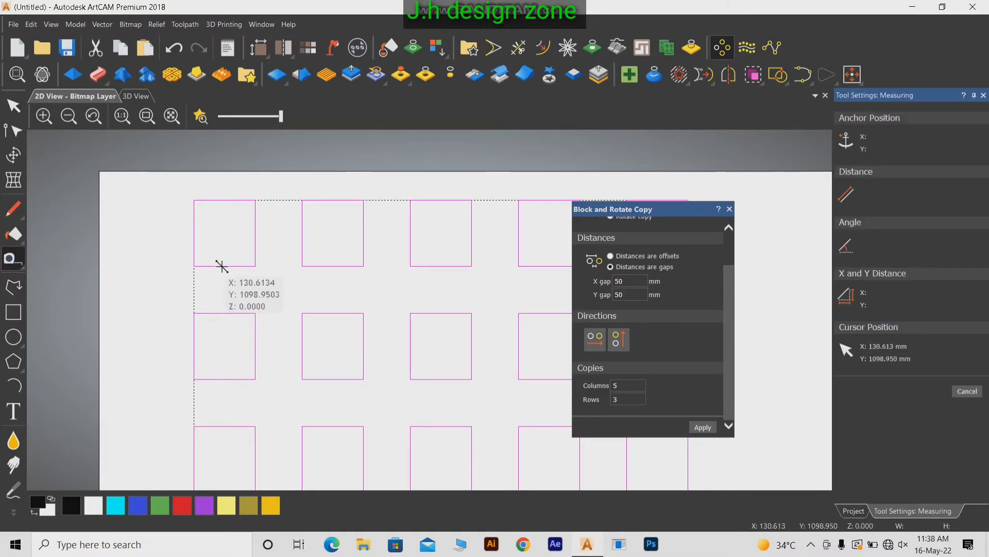
{"action": "left_click_drag", "start_coordinate": [225, 266], "coordinate": [221, 310]}
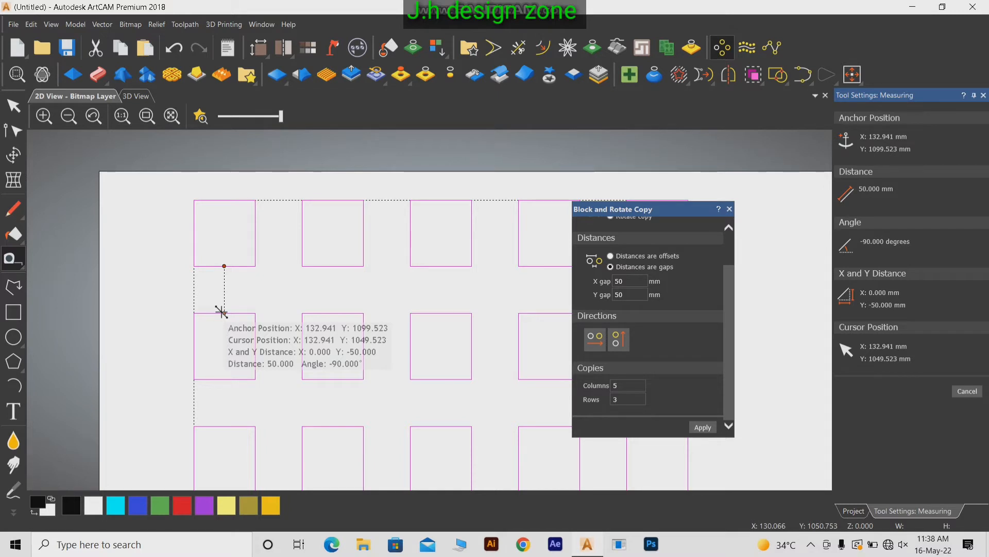
{"action": "key", "text": "Escape"}
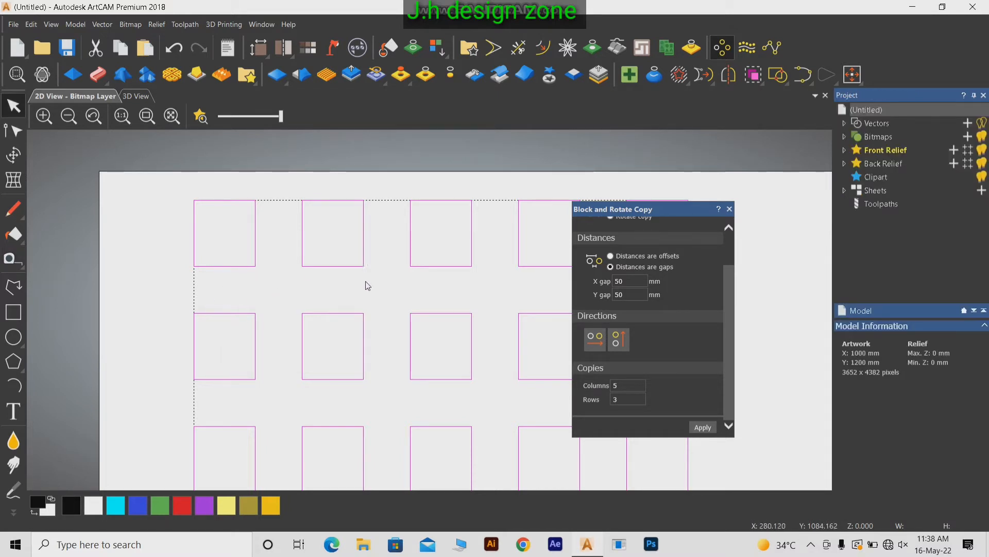
Undo the gap-based copies and block-copy the rectangle into 5 columns and 3 rows using 50 mm X and Y offsets.
{"action": "scroll", "coordinate": [371, 286], "scroll_direction": "down", "scroll_amount": 2}
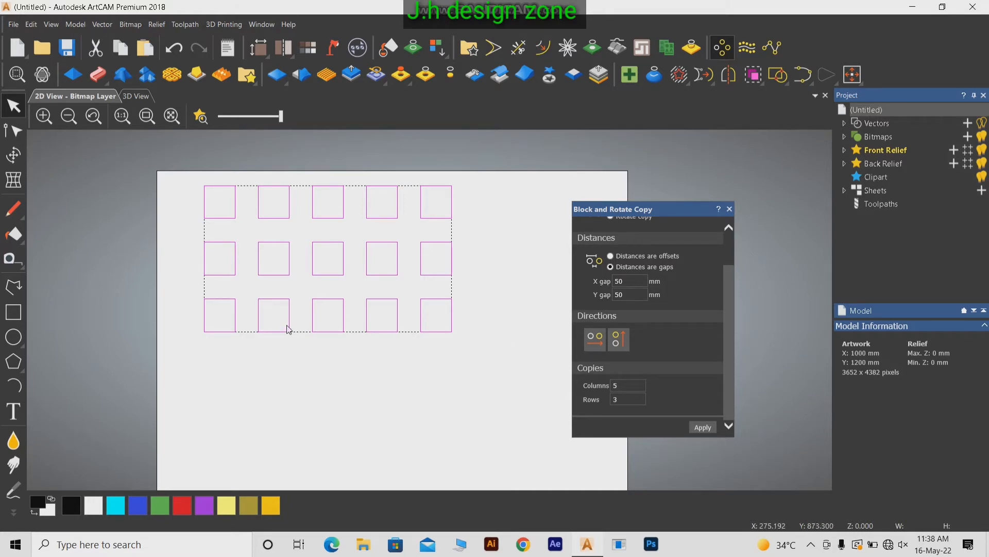
{"action": "key", "text": "ctrl+z"}
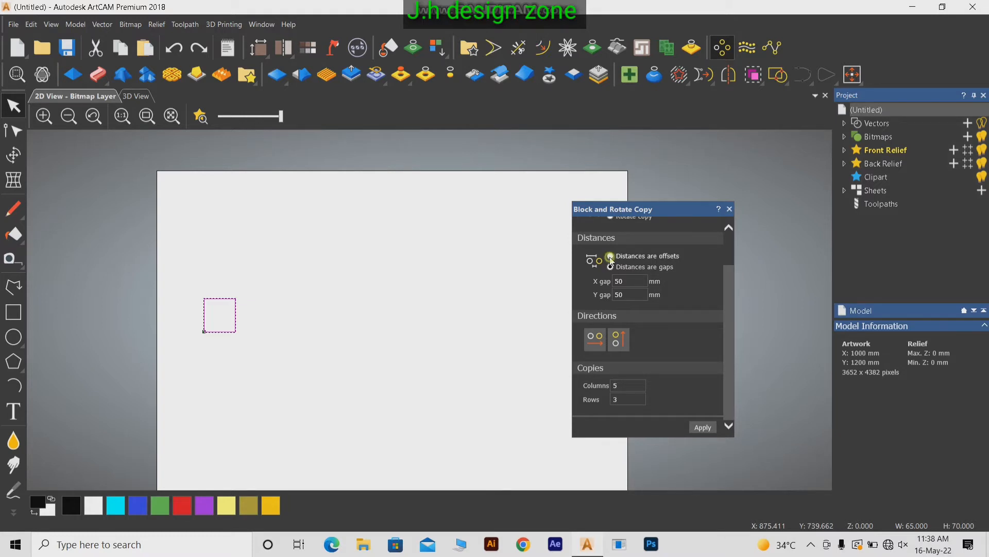
{"action": "left_click", "coordinate": [610, 256]}
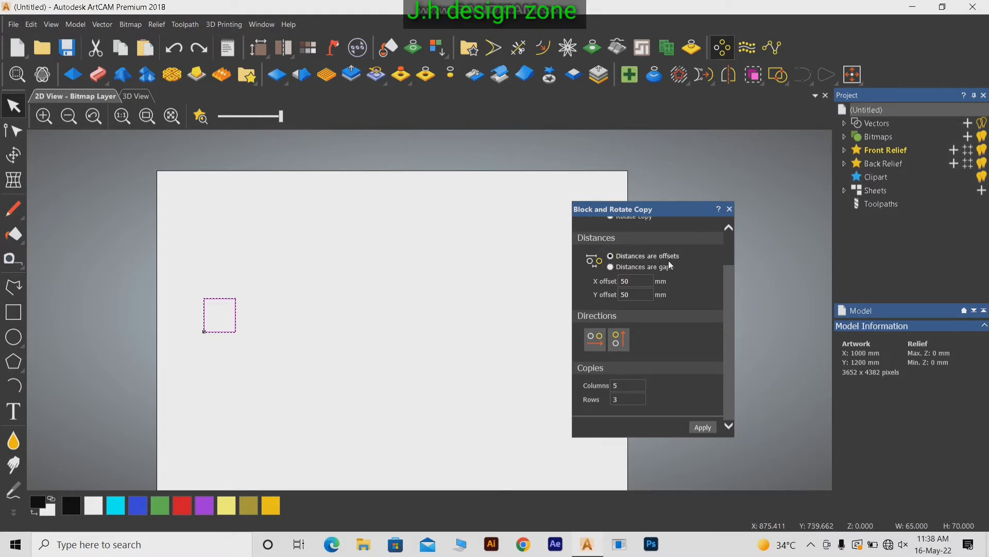
{"action": "scroll", "coordinate": [670, 265], "scroll_direction": "up", "scroll_amount": 2}
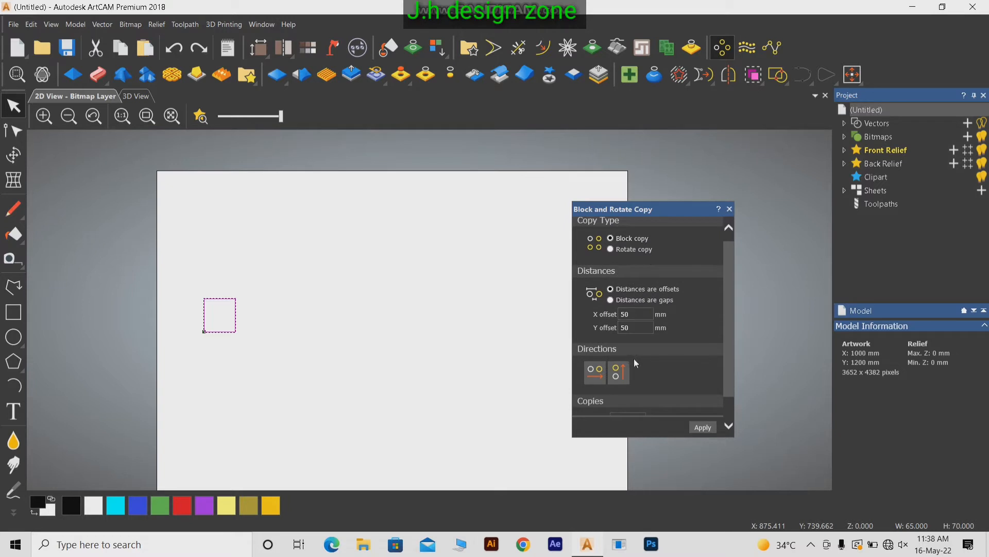
{"action": "scroll", "coordinate": [634, 360], "scroll_direction": "down", "scroll_amount": 2}
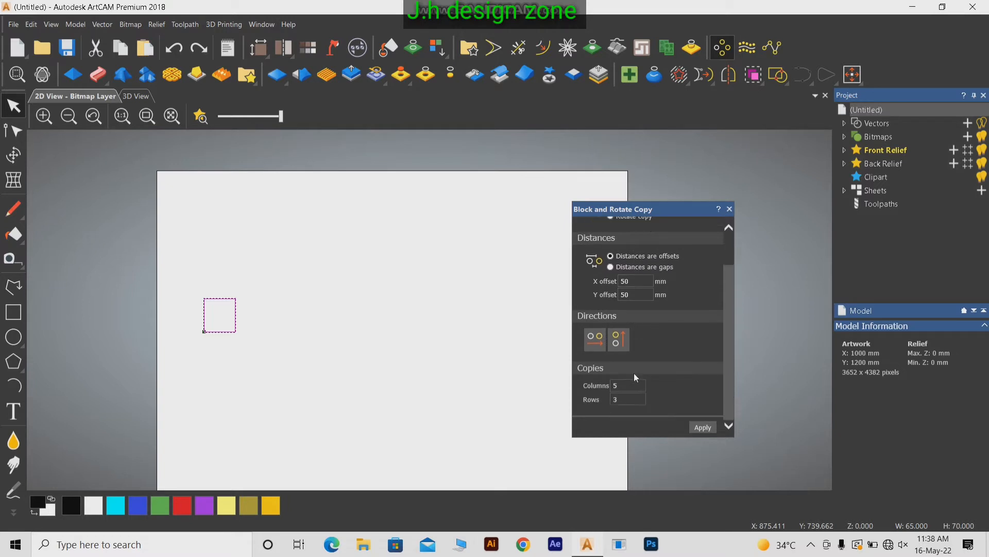
{"action": "left_click", "coordinate": [703, 428]}
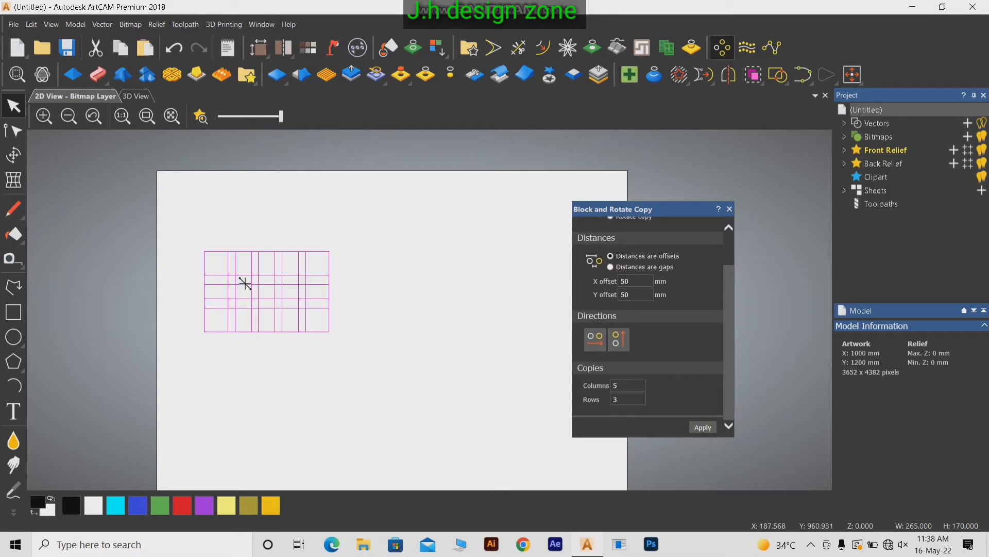
Measure the horizontal offset between the first two columns' left edges and the vertical offset between the top two rows' upper edges.
{"action": "scroll", "coordinate": [245, 283], "scroll_direction": "up", "scroll_amount": 4}
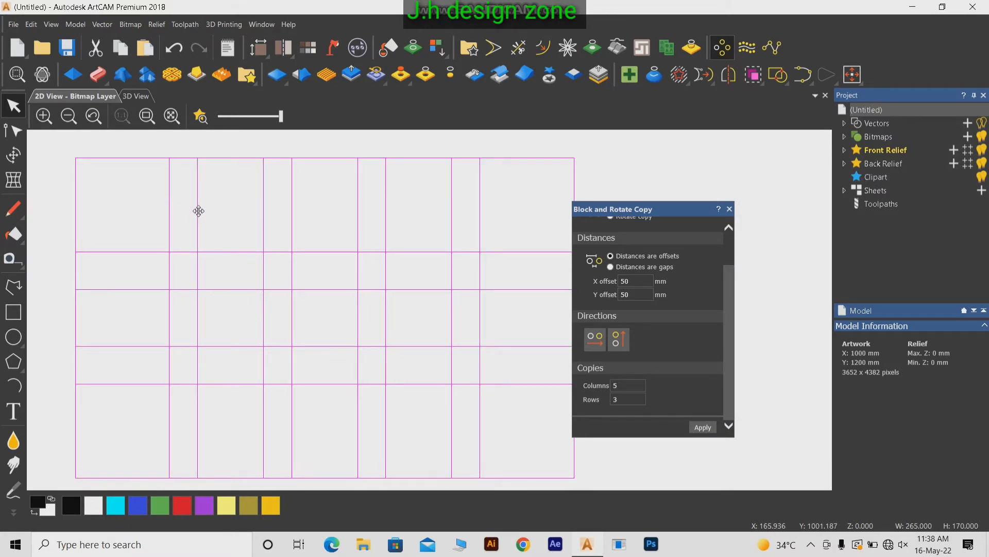
{"action": "left_click", "coordinate": [21, 259]}
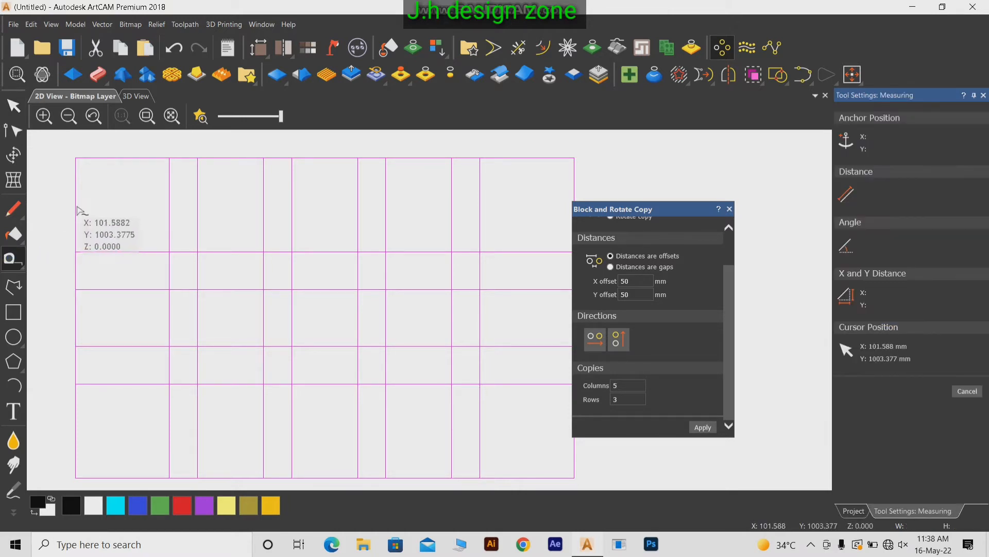
{"action": "left_click_drag", "start_coordinate": [75, 206], "coordinate": [170, 206]}
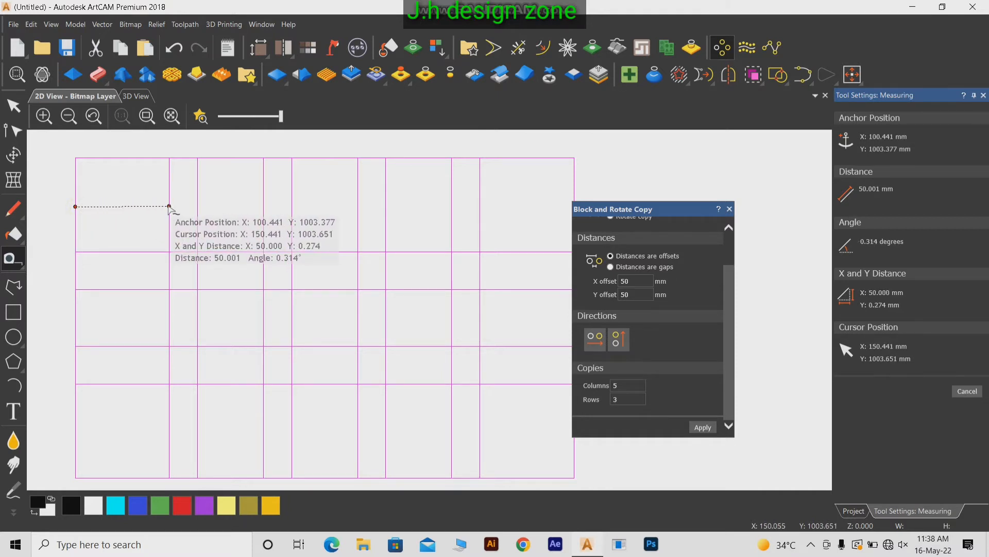
{"action": "key", "text": "Escape"}
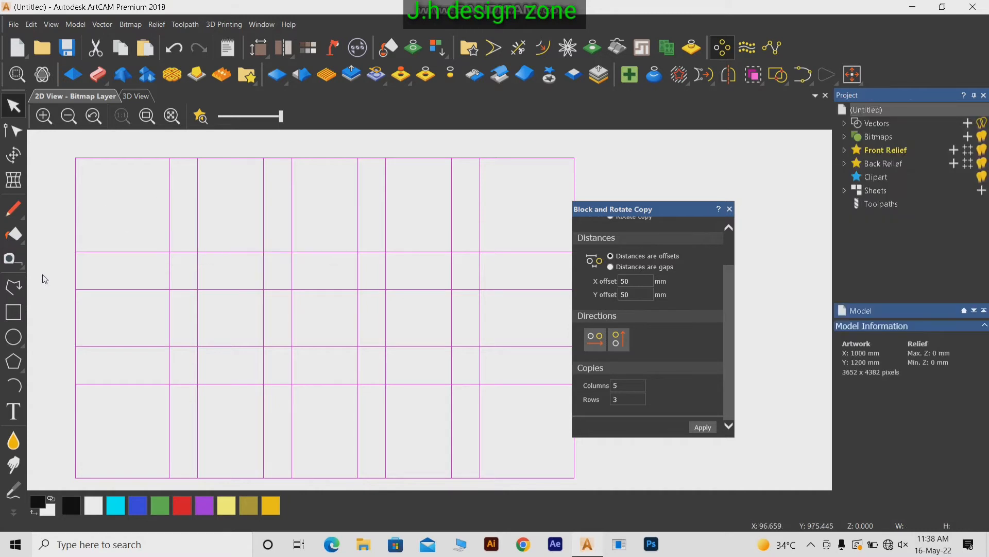
{"action": "left_click", "coordinate": [10, 261]}
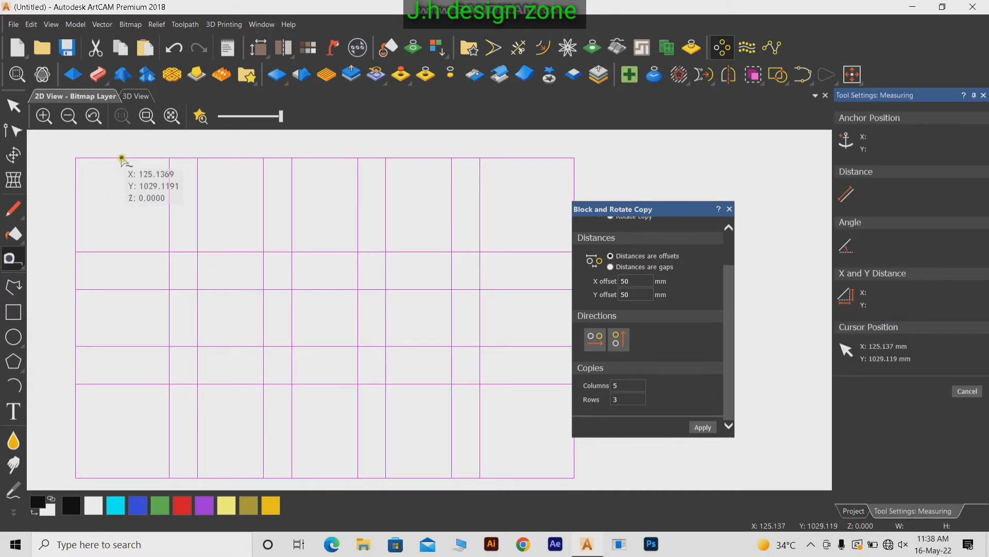
{"action": "left_click_drag", "start_coordinate": [122, 158], "coordinate": [122, 248]}
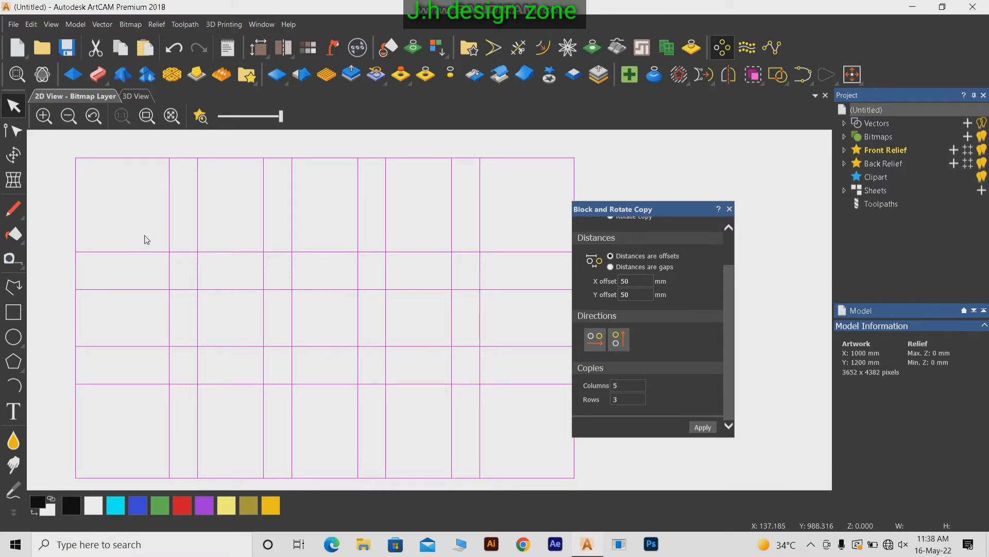
Undo the offset-based copies and block-copy the rectangle into 5 columns and 3 rows, rightward and downward, with 50 mm X and Y gaps.
{"action": "scroll", "coordinate": [263, 282], "scroll_direction": "down", "scroll_amount": 1}
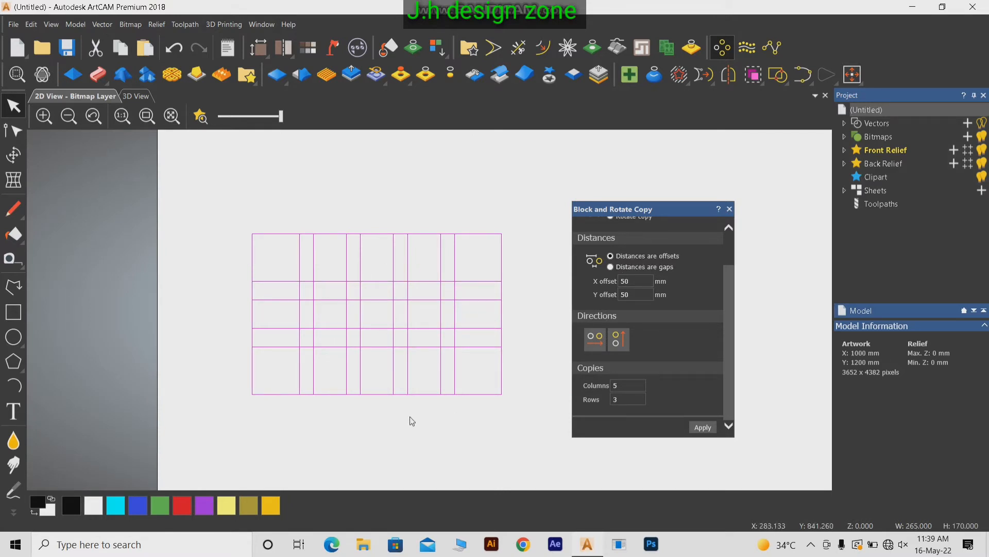
{"action": "key", "text": "ctrl+z"}
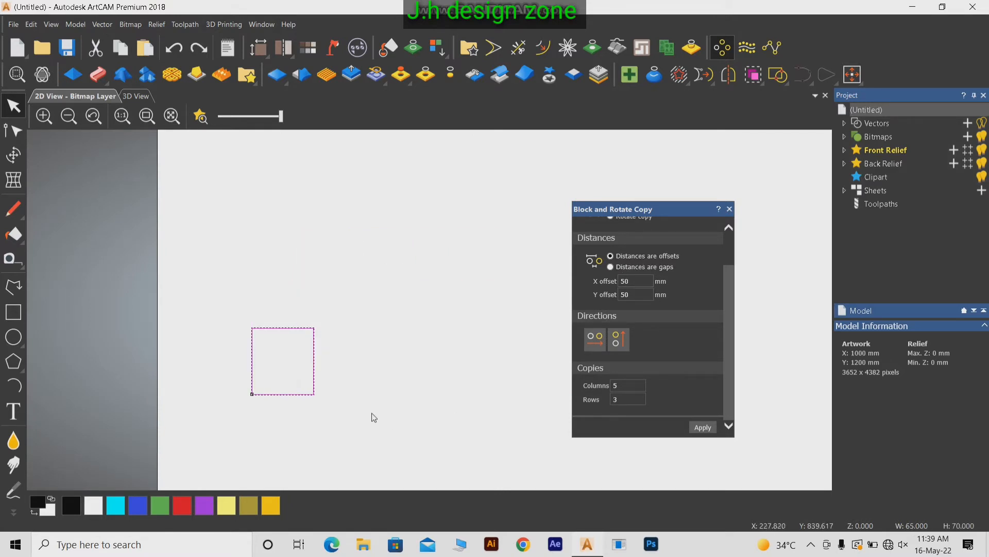
{"action": "scroll", "coordinate": [379, 416], "scroll_direction": "down", "scroll_amount": 2}
{"action": "scroll", "coordinate": [510, 402], "scroll_direction": "down", "scroll_amount": 1}
{"action": "scroll", "coordinate": [478, 340], "scroll_direction": "up", "scroll_amount": 1}
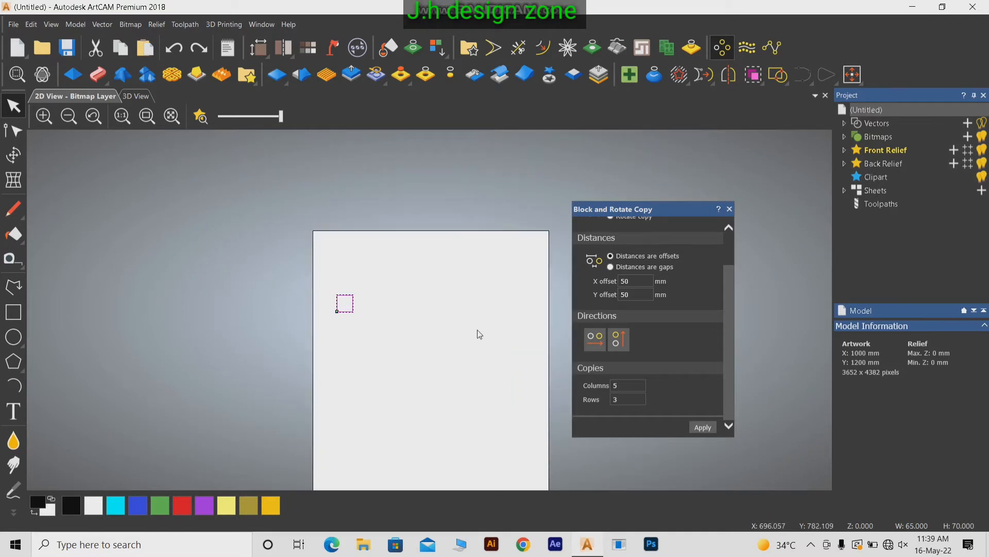
{"action": "scroll", "coordinate": [463, 350], "scroll_direction": "down", "scroll_amount": 1}
{"action": "scroll", "coordinate": [459, 364], "scroll_direction": "up", "scroll_amount": 1}
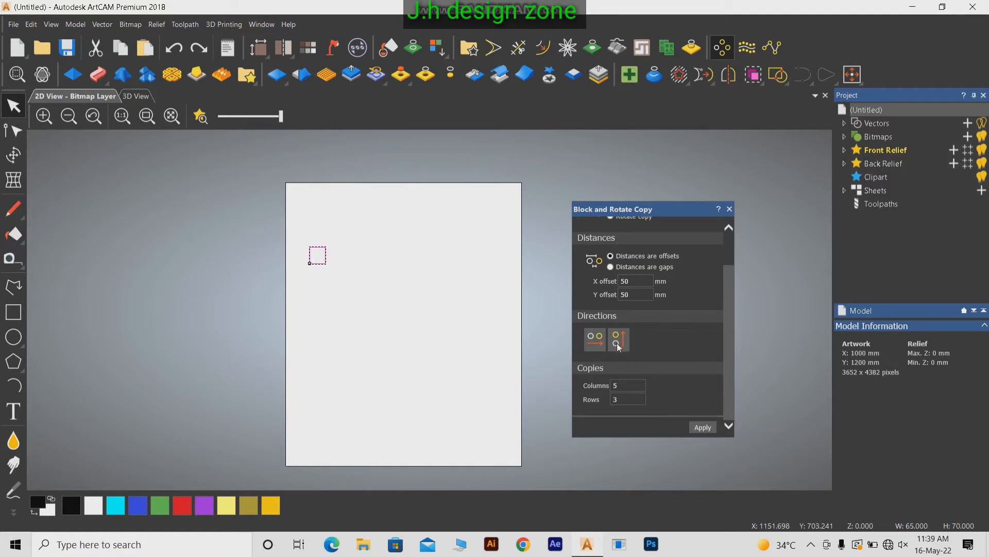
{"action": "left_click", "coordinate": [612, 268]}
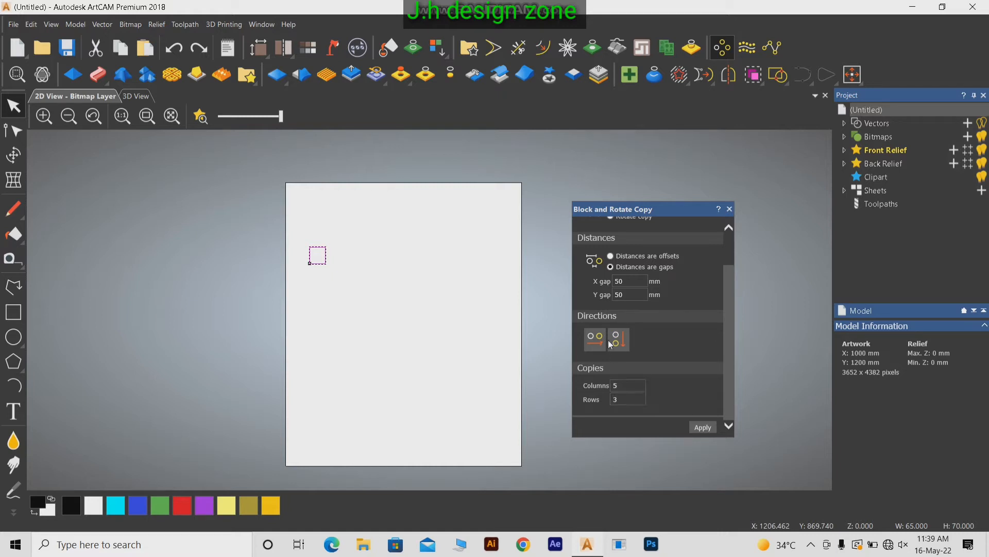
{"action": "left_click", "coordinate": [703, 428]}
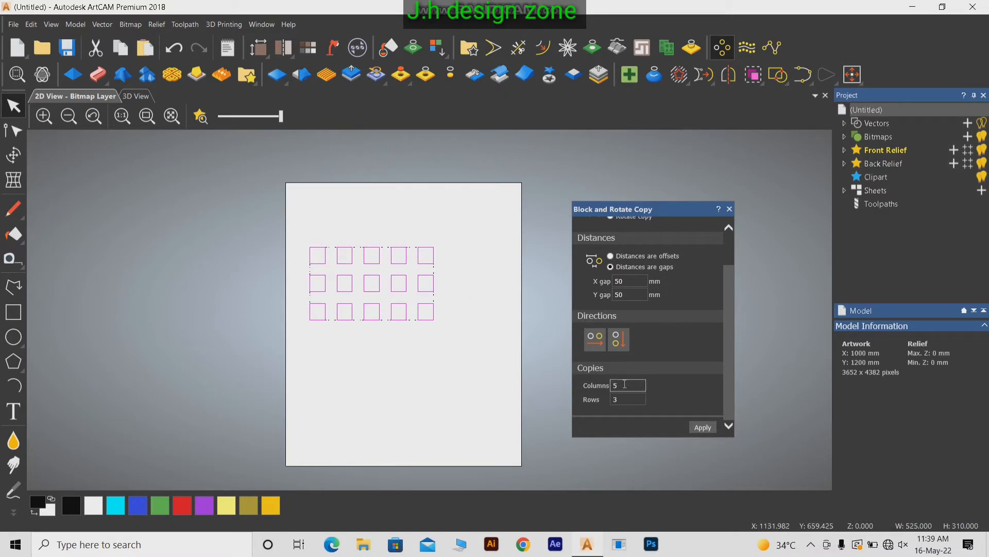
Undo the rightward copies and block-copy the rectangle leftward and downward into 5 columns and 3 rows with 50 mm gaps.
{"action": "key", "text": "ctrl+z"}
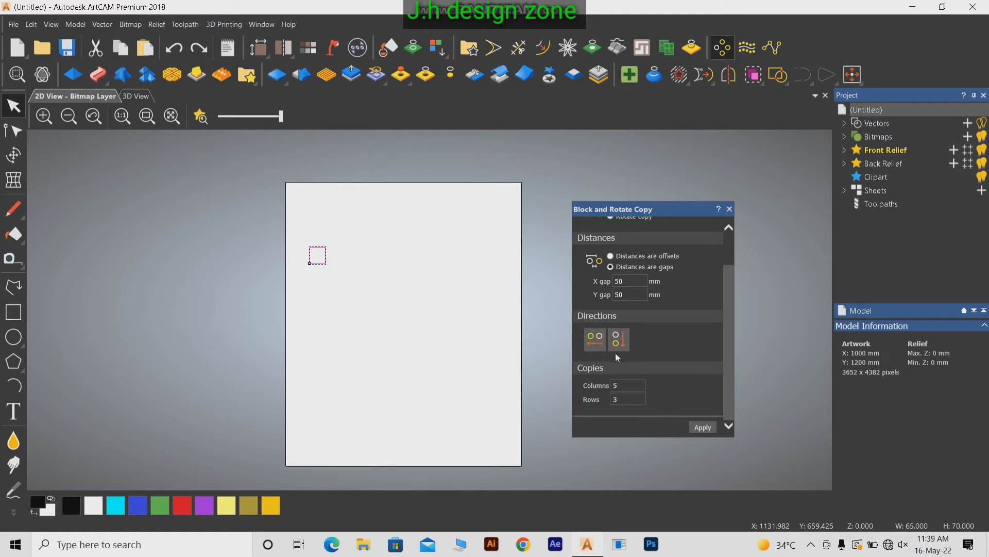
{"action": "left_click", "coordinate": [702, 428]}
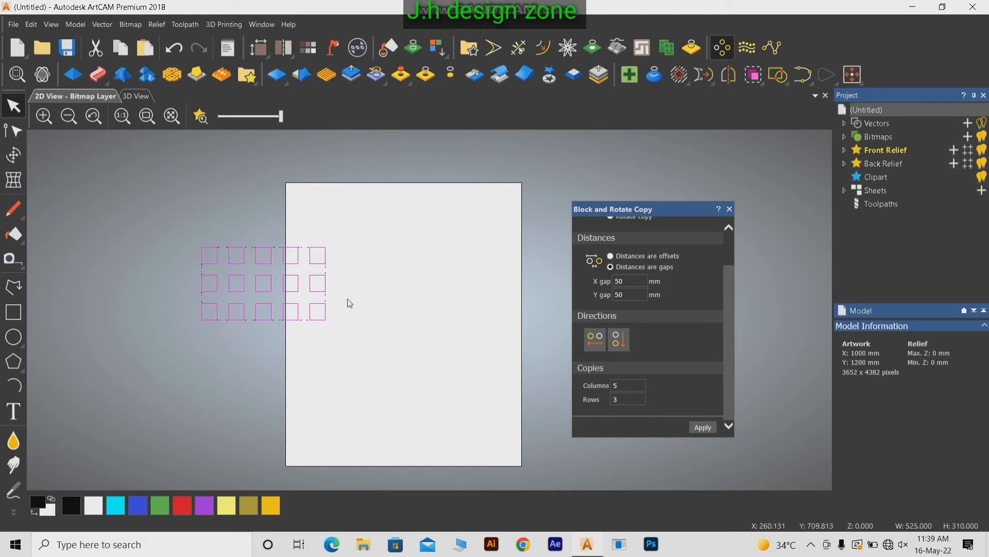
Undo the leftward copies and block-copy the rectangle rightward and upward into 5 columns and 3 rows with 50 mm gaps.
{"action": "key", "text": "ctrl+z"}
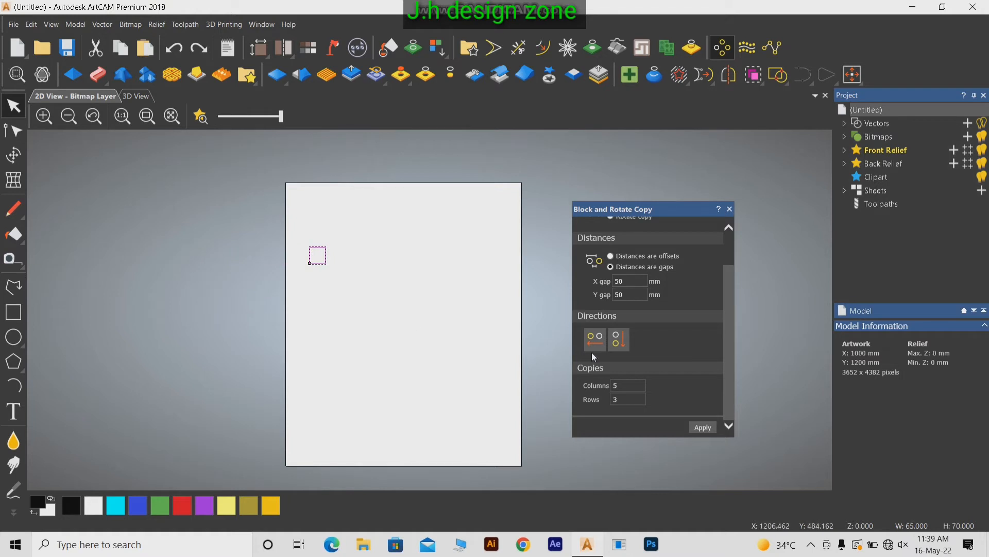
{"action": "left_click", "coordinate": [601, 348]}
{"action": "left_click", "coordinate": [704, 427]}
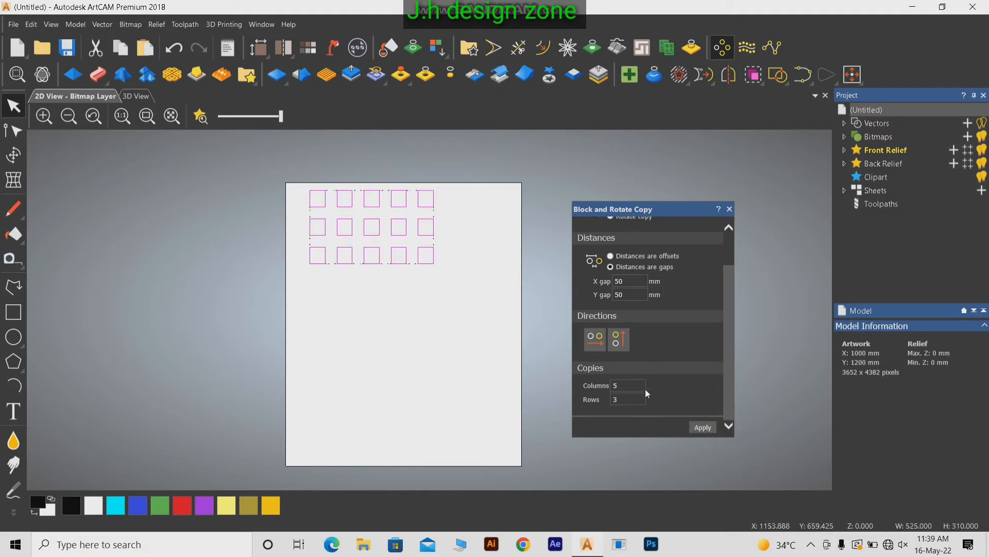
Undo the block copies and switch the copy type to rotate copy.
{"action": "scroll", "coordinate": [663, 372], "scroll_direction": "up", "scroll_amount": 3}
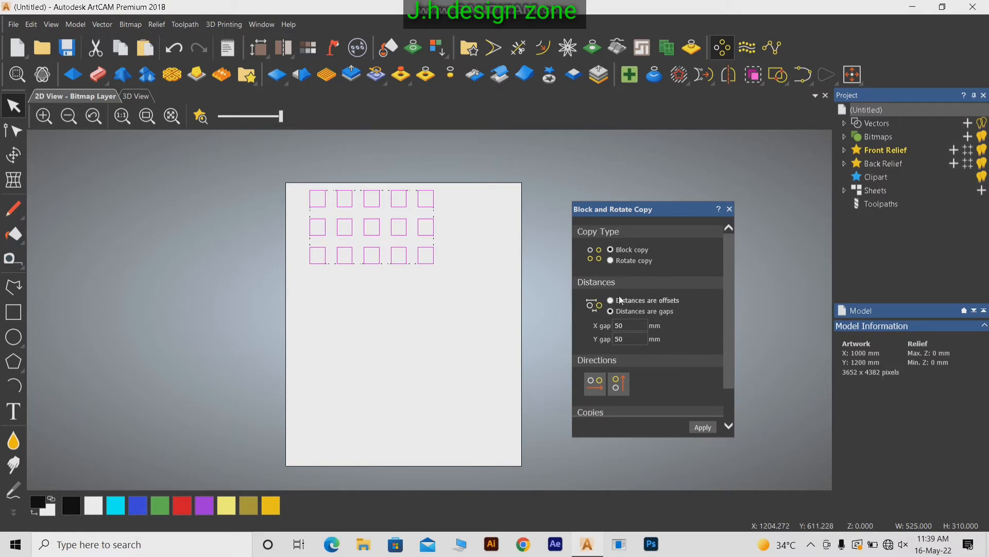
{"action": "key", "text": "ctrl+z"}
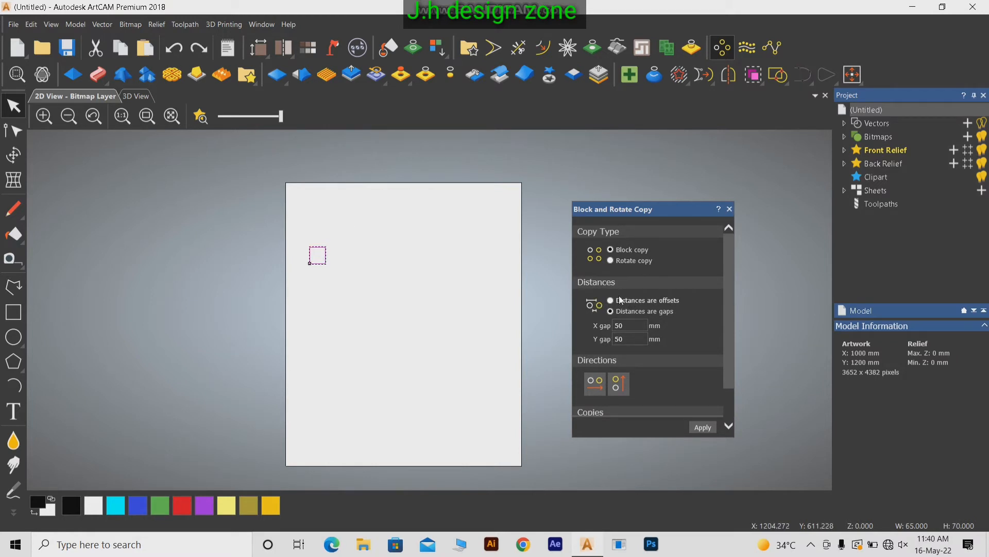
{"action": "left_click", "coordinate": [610, 261]}
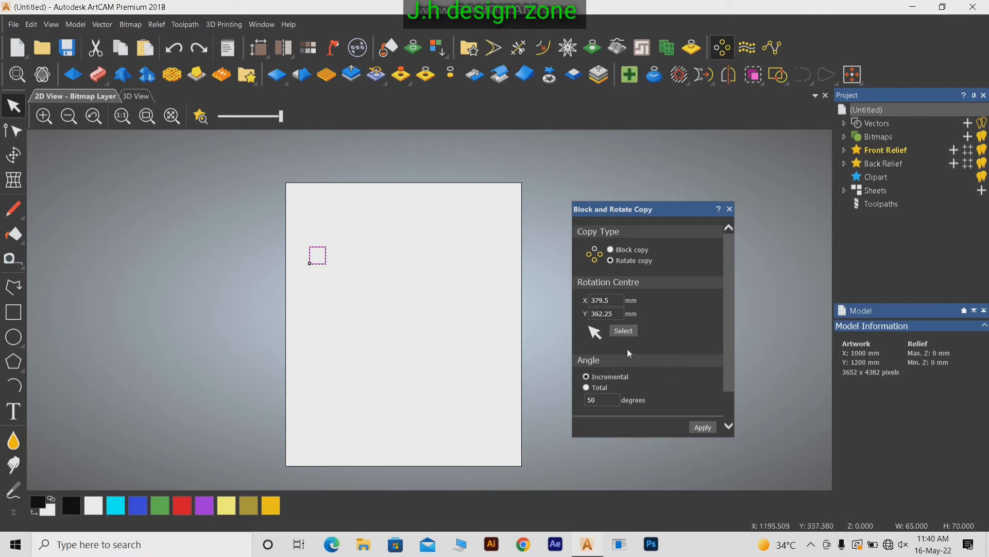
{"action": "scroll", "coordinate": [626, 349], "scroll_direction": "down", "scroll_amount": 1}
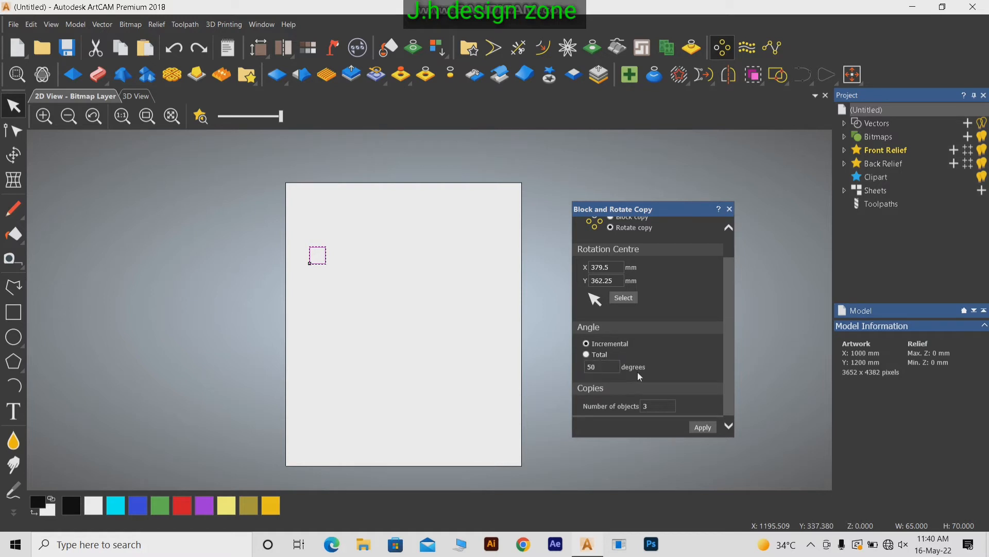
{"action": "scroll", "coordinate": [638, 372], "scroll_direction": "down", "scroll_amount": 1}
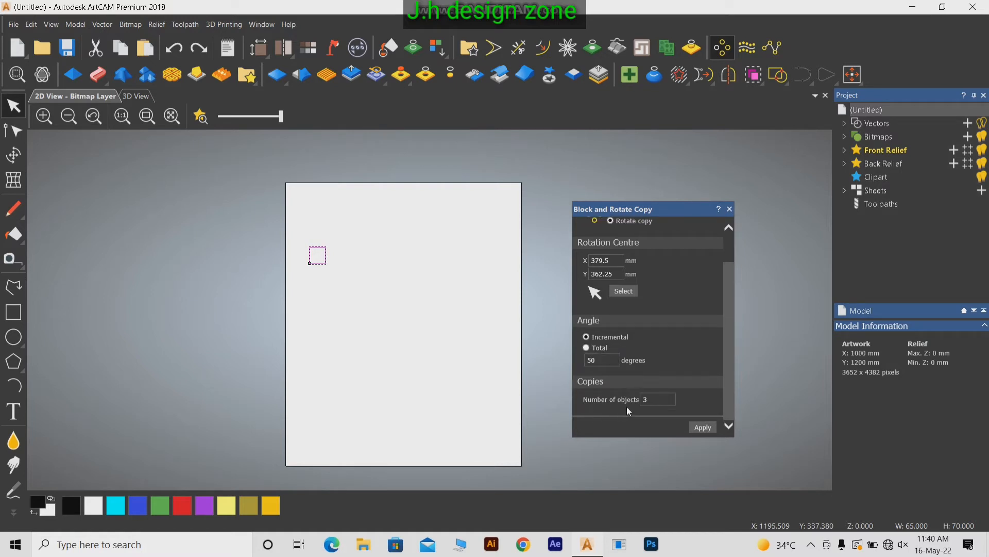
Rotate-copy the rectangle into 10 objects over a total angle of 180 degrees, around a centre below it at about X 140, Y 585 mm.
{"action": "double_click", "coordinate": [659, 401]}
{"action": "type", "text": "10"}
{"action": "left_click", "coordinate": [588, 348]}
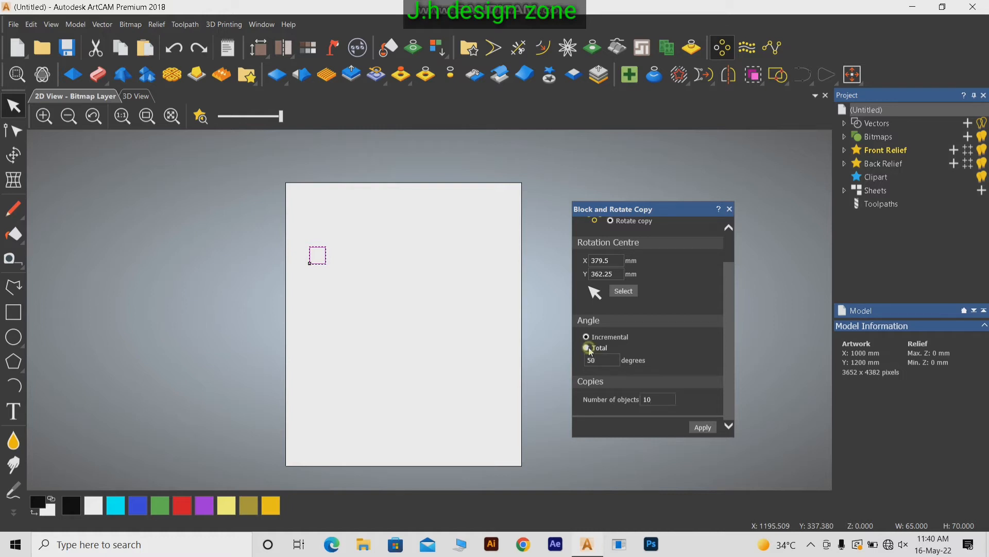
{"action": "double_click", "coordinate": [613, 362]}
{"action": "type", "text": "180"}
{"action": "left_click", "coordinate": [623, 291]}
{"action": "left_click", "coordinate": [319, 327]}
{"action": "left_click", "coordinate": [703, 428]}
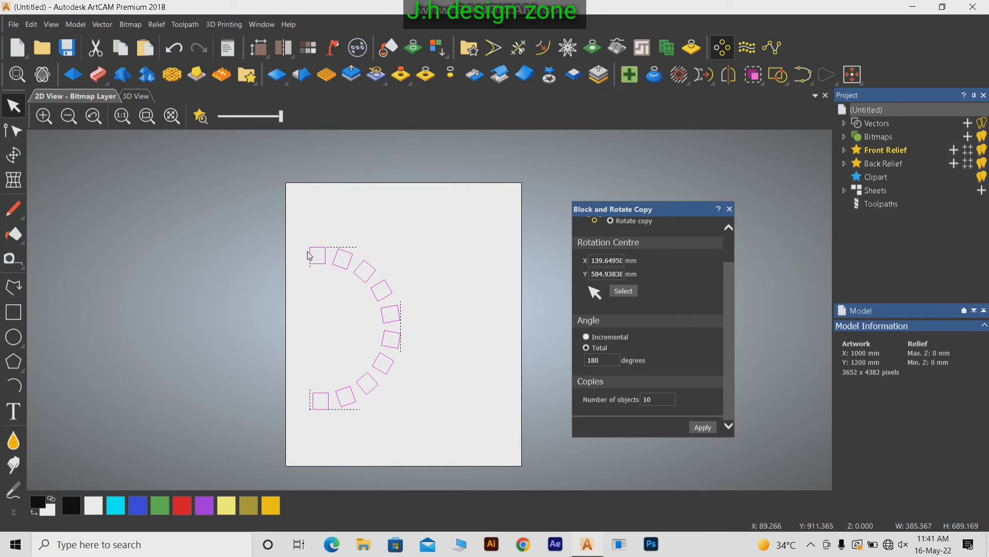
Undo the half-circle copies and rotate-copy 10 objects over a total of 360 degrees around a centre at about X 144, Y 567 mm.
{"action": "key", "text": "ctrl+z"}
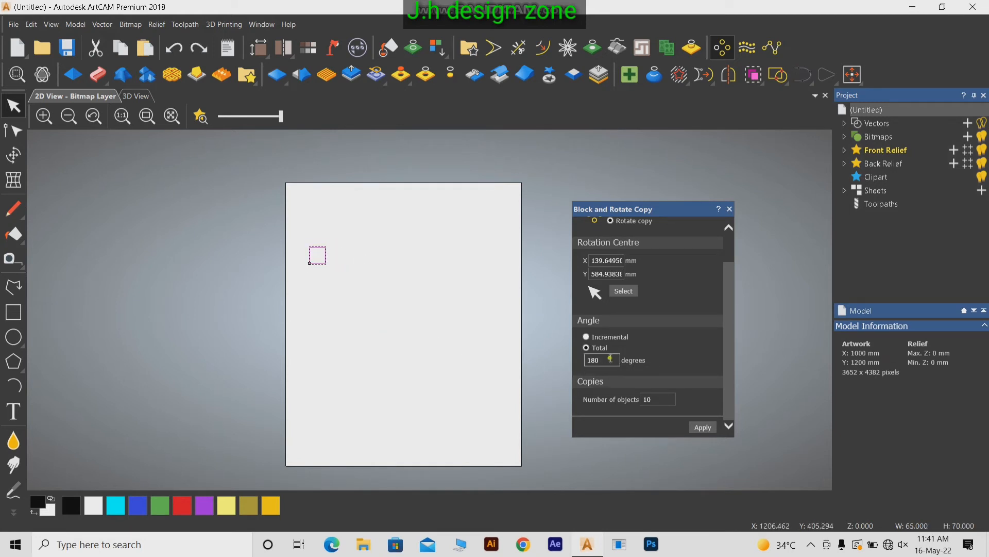
{"action": "left_click_drag", "start_coordinate": [611, 360], "coordinate": [562, 371]}
{"action": "type", "text": "360"}
{"action": "left_click", "coordinate": [628, 292]}
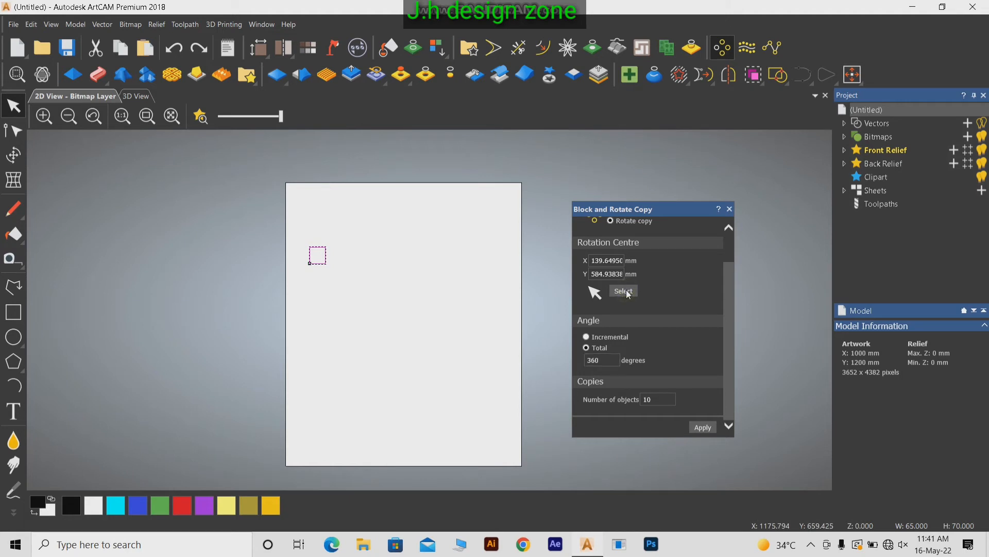
{"action": "left_click", "coordinate": [320, 331]}
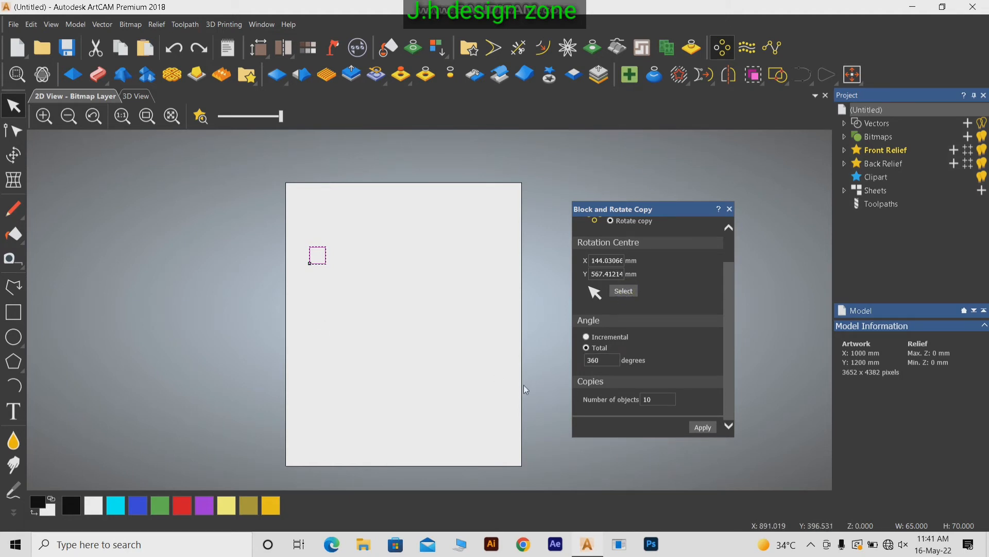
{"action": "left_click", "coordinate": [705, 427]}
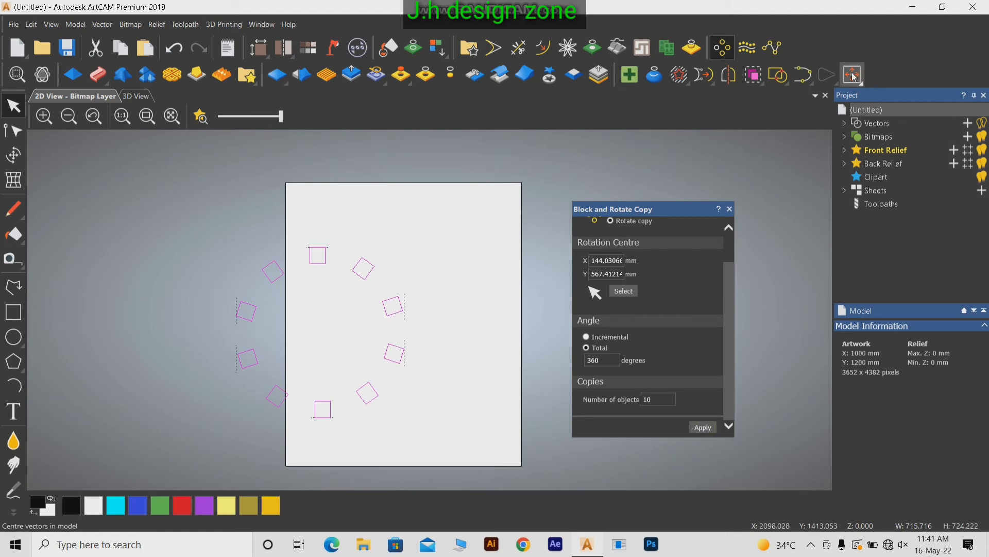
Undo the 10-object ring and rotate-copy the rectangle into 20 objects over 360 degrees around a centre at about X 148, Y 582 mm.
{"action": "key", "text": "ctrl+a"}
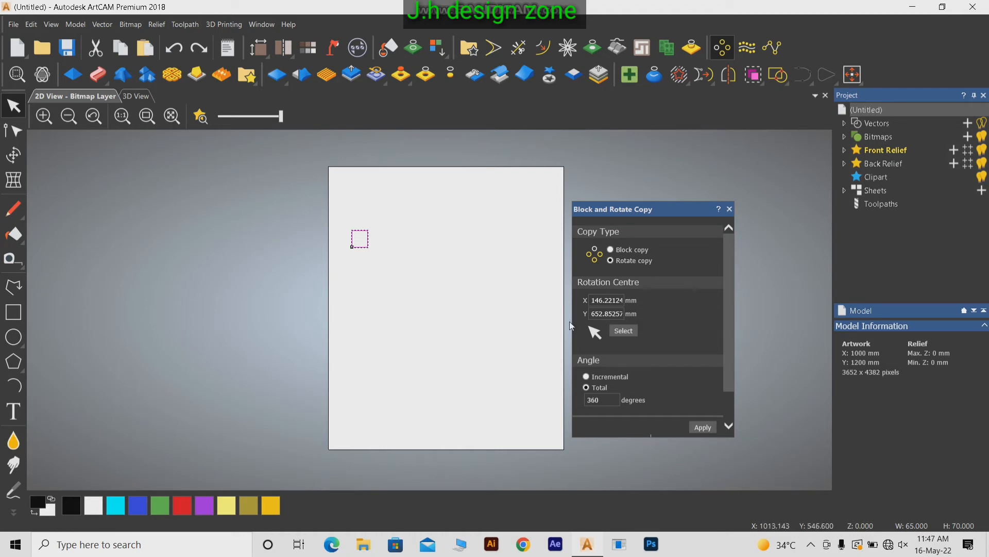
{"action": "left_click", "coordinate": [627, 332]}
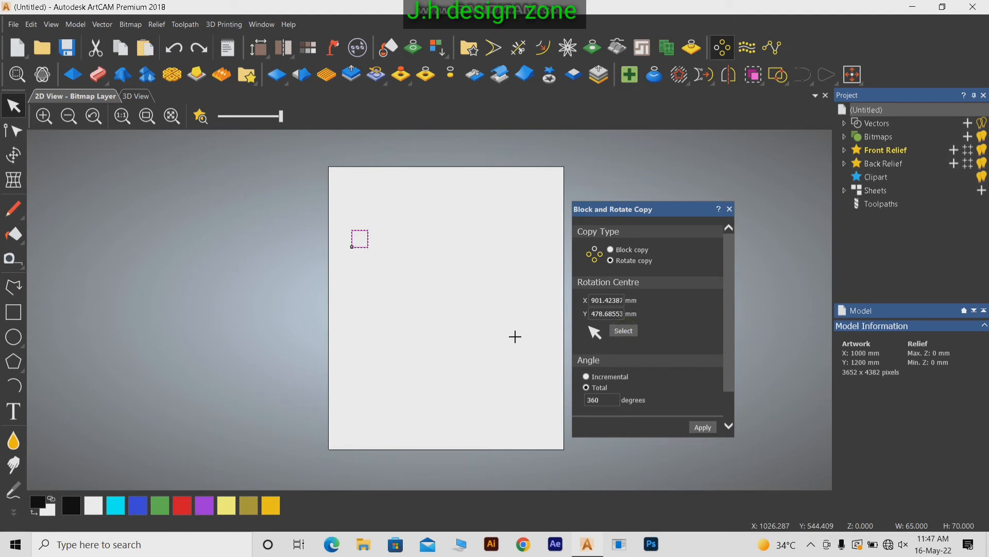
{"action": "left_click", "coordinate": [363, 312]}
{"action": "scroll", "coordinate": [668, 368], "scroll_direction": "down", "scroll_amount": 2}
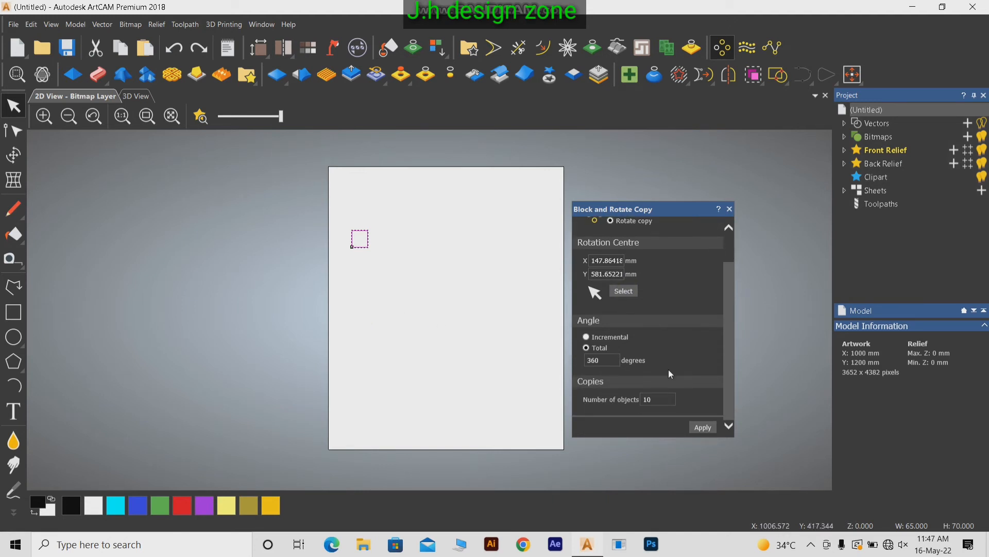
{"action": "double_click", "coordinate": [664, 398]}
{"action": "left_click", "coordinate": [707, 429]}
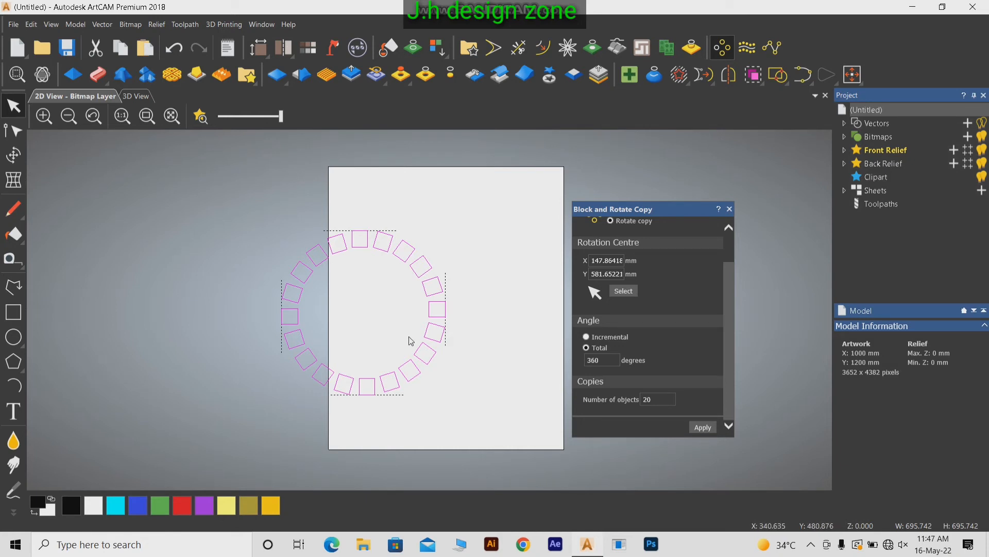
Undo the ring and rotate-copy 20 objects over 360 degrees around a centre level with the rectangle at about X 533, Y 893 mm.
{"action": "key", "text": "ctrl+z"}
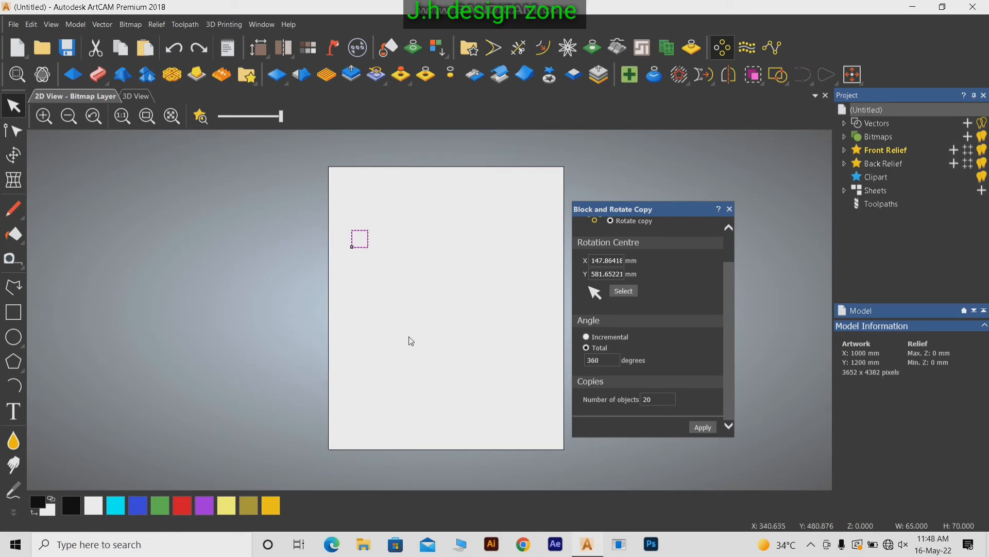
{"action": "left_click", "coordinate": [623, 292]}
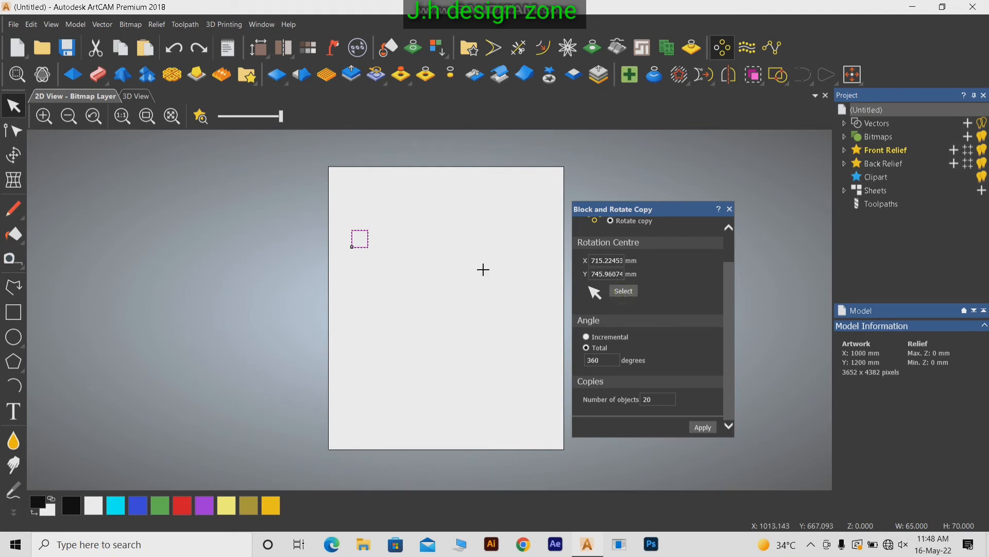
{"action": "left_click", "coordinate": [454, 239]}
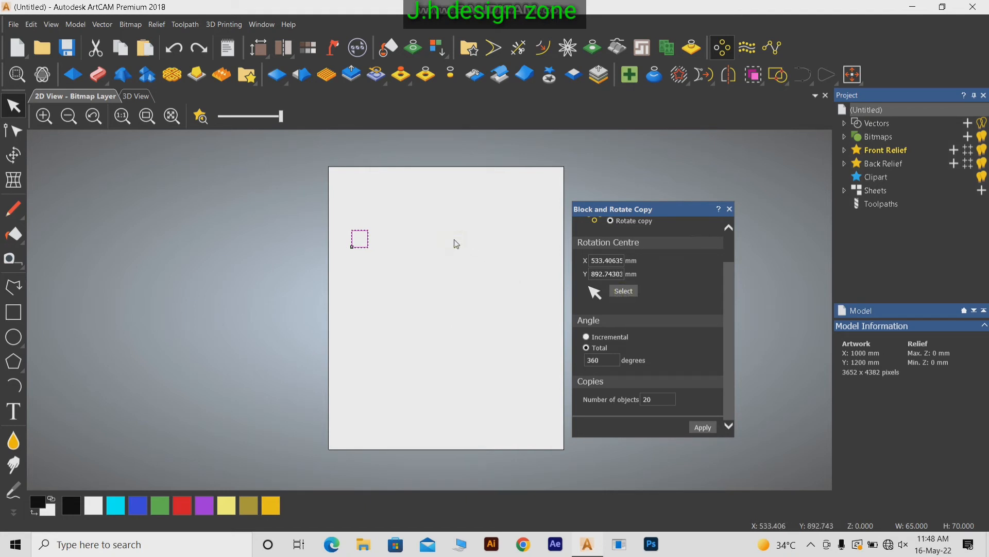
{"action": "left_click", "coordinate": [704, 428]}
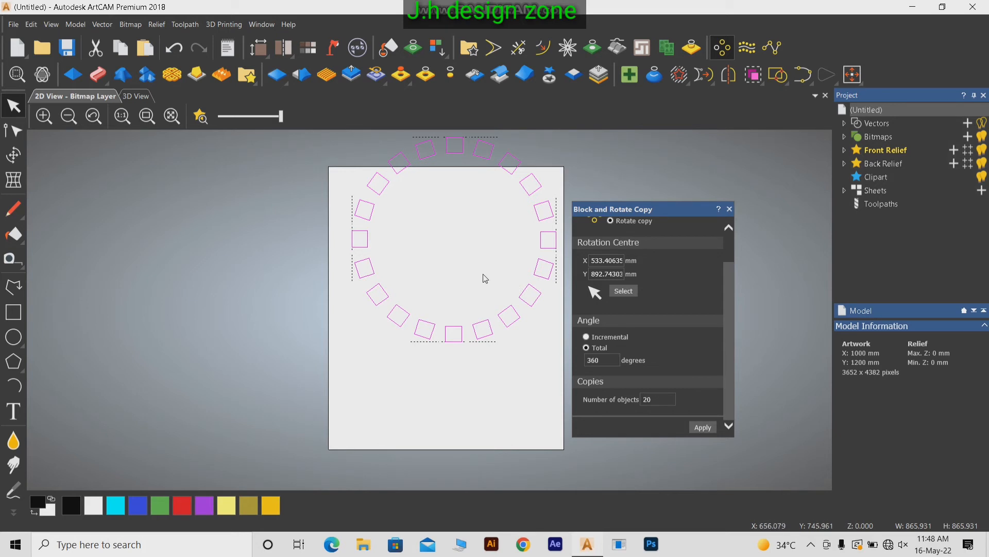
Undo the full ring and rotate-copy the rectangle into 20 objects over a total angle of 90 degrees around the same centre.
{"action": "key", "text": "ctrl+z"}
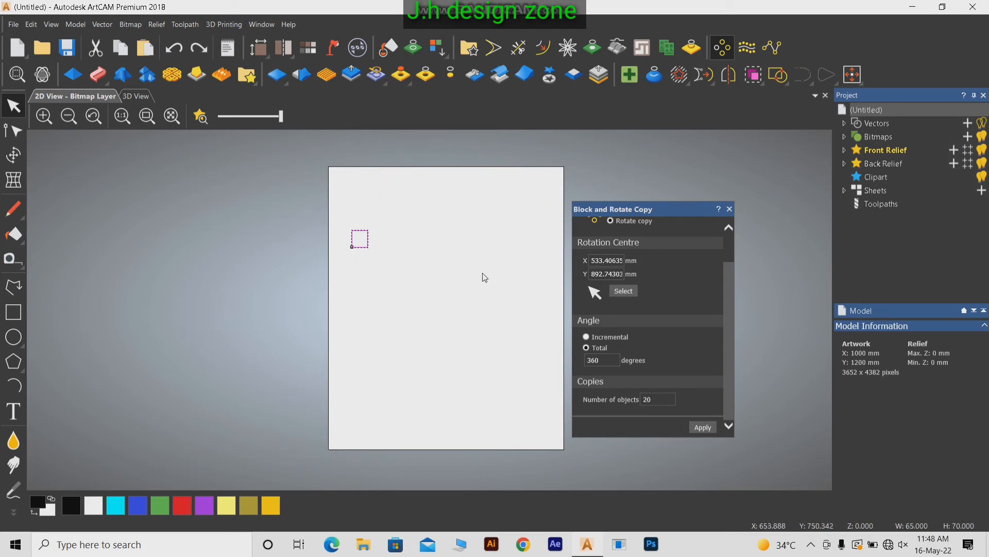
{"action": "double_click", "coordinate": [608, 359]}
{"action": "type", "text": "90"}
{"action": "left_click", "coordinate": [702, 429]}
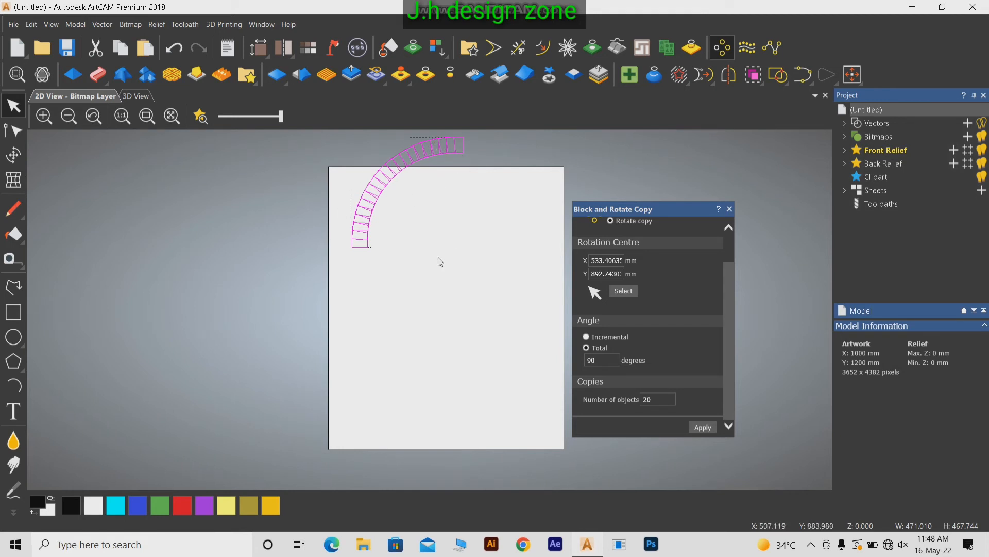
Undo the quarter-circle copies and close the Block and Rotate Copy settings.
{"action": "key", "text": "ctrl+z"}
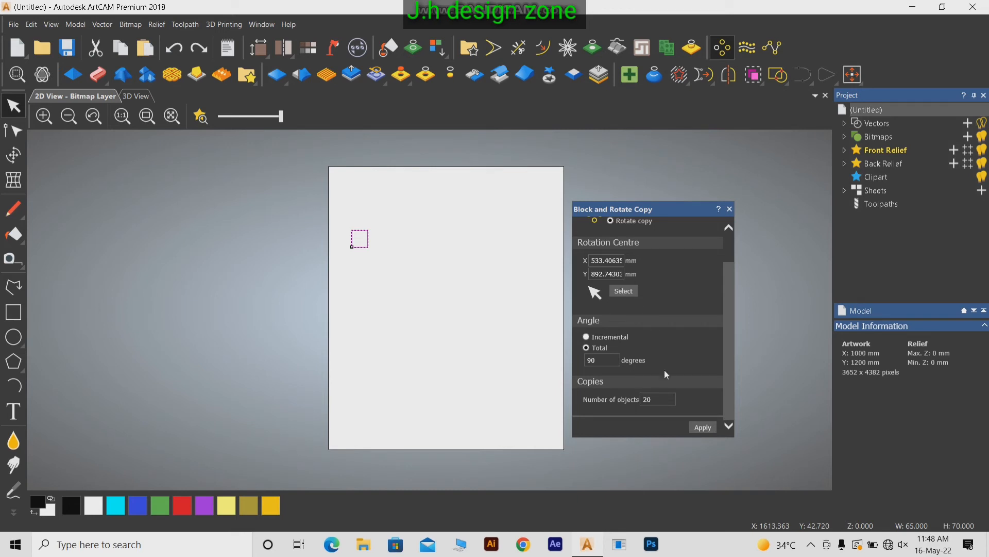
{"action": "left_click", "coordinate": [730, 209]}
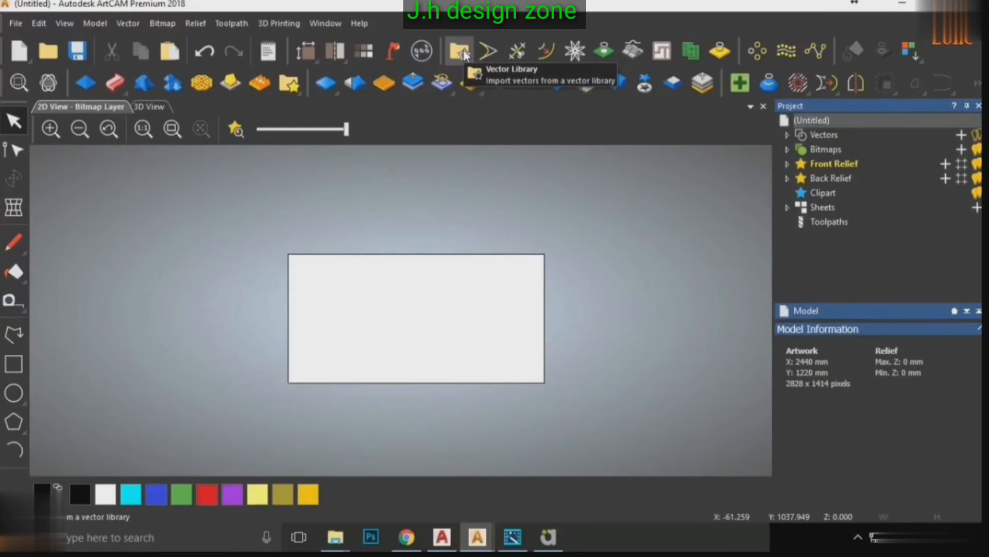
Open the Vector Library and look through the shapes in the Cross Sections library.
{"action": "left_click", "coordinate": [462, 51]}
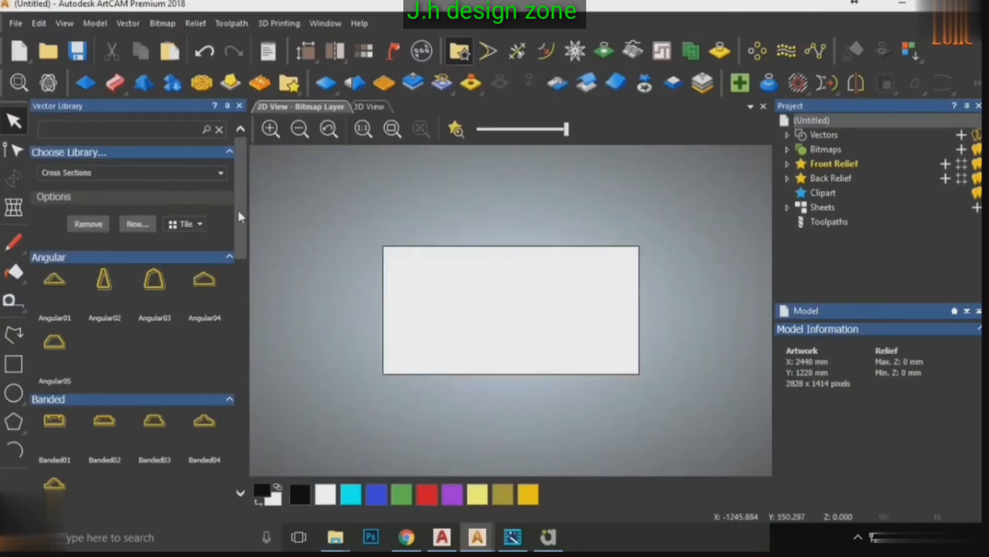
{"action": "scroll", "coordinate": [120, 335], "scroll_direction": "down", "scroll_amount": 6}
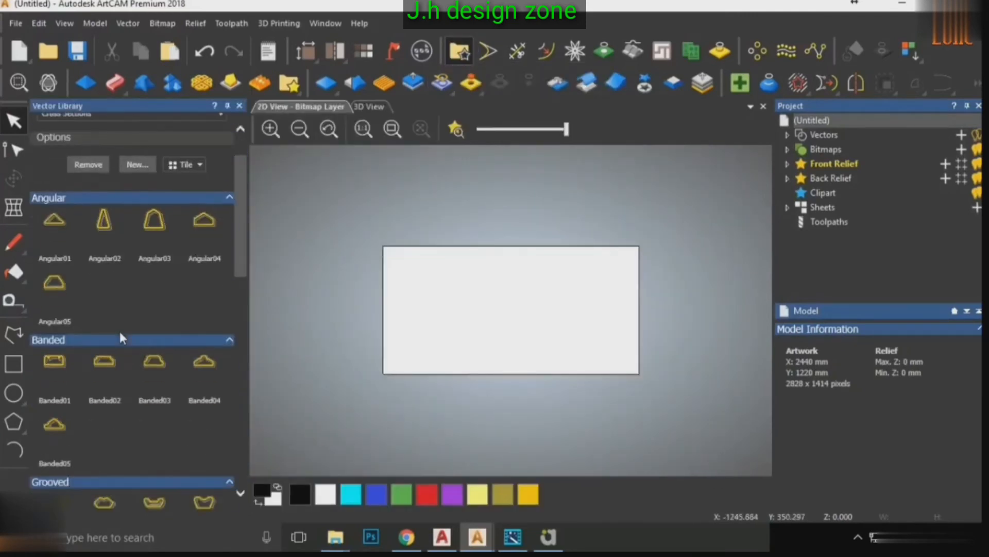
{"action": "scroll", "coordinate": [120, 334], "scroll_direction": "down", "scroll_amount": 3}
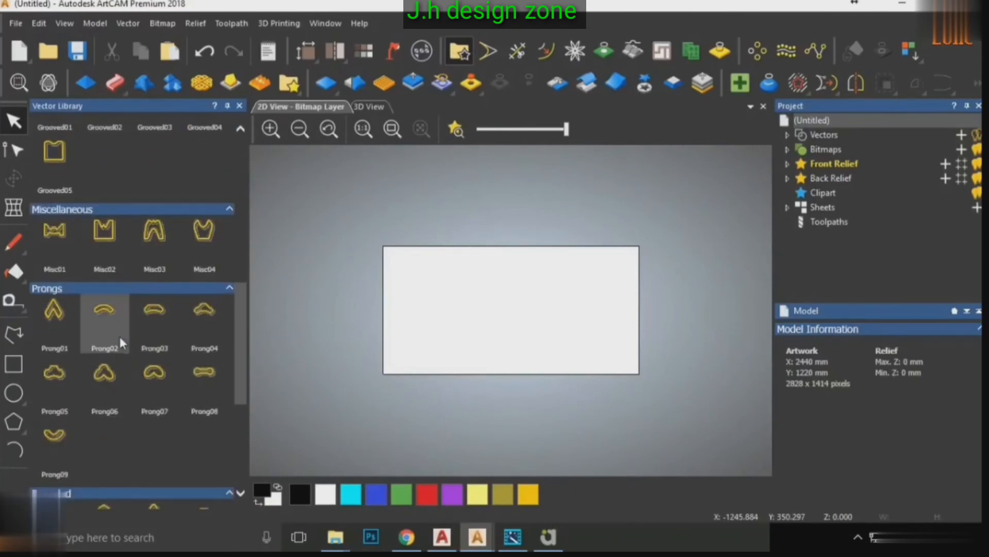
{"action": "scroll", "coordinate": [121, 344], "scroll_direction": "up", "scroll_amount": 7}
{"action": "scroll", "coordinate": [118, 206], "scroll_direction": "up", "scroll_amount": 5}
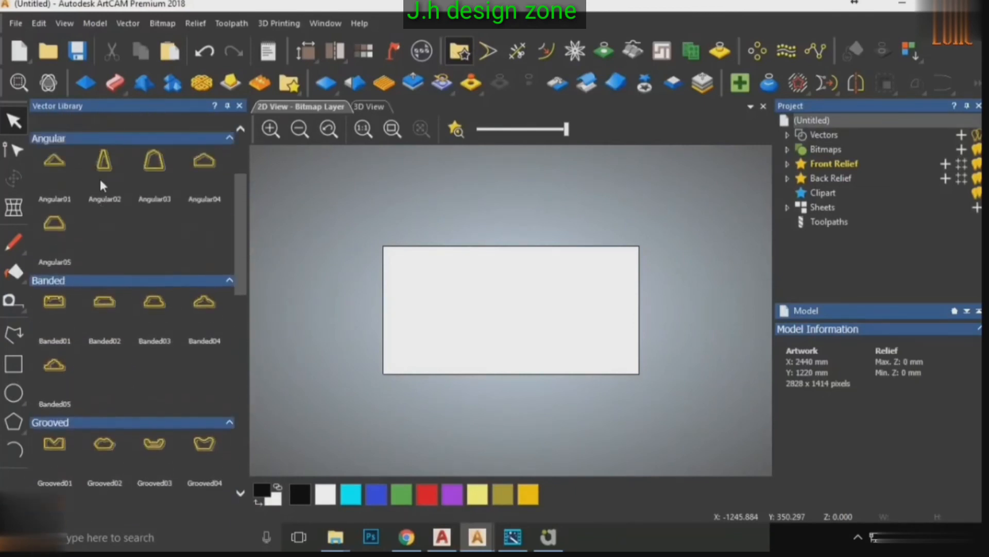
Switch the Vector Library to Signet Tops and insert the Cross01 shape into the artwork.
{"action": "left_click", "coordinate": [107, 173]}
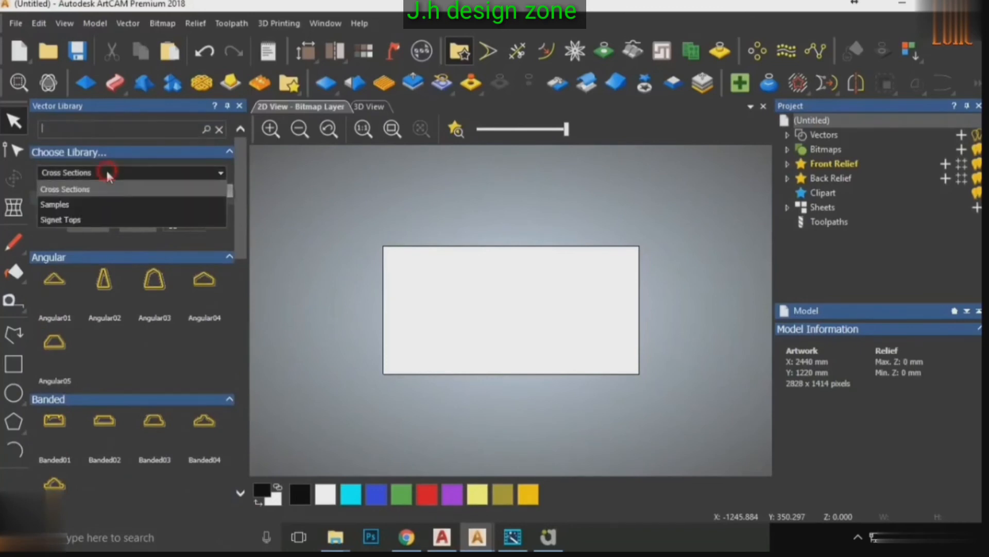
{"action": "left_click", "coordinate": [75, 204]}
{"action": "left_click", "coordinate": [147, 172]}
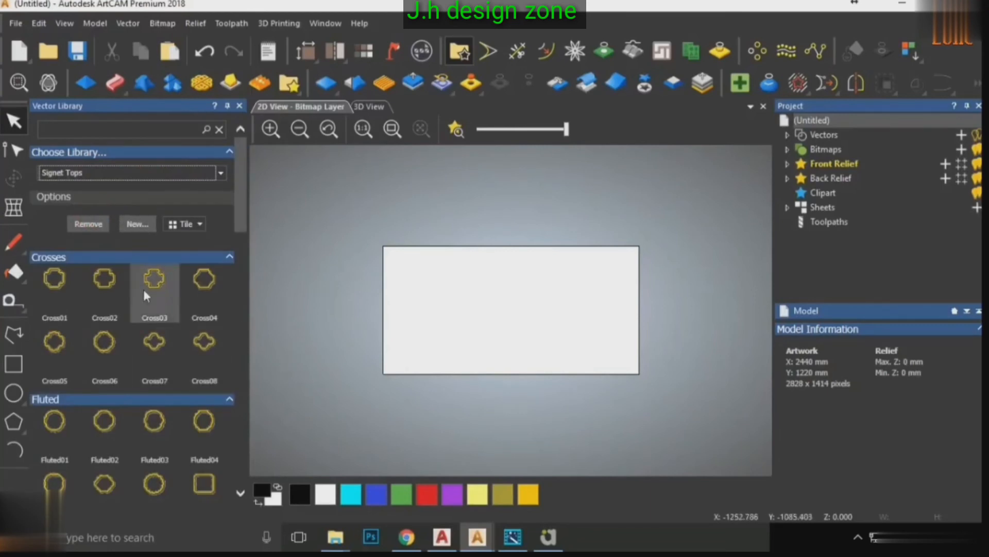
{"action": "left_click", "coordinate": [61, 287]}
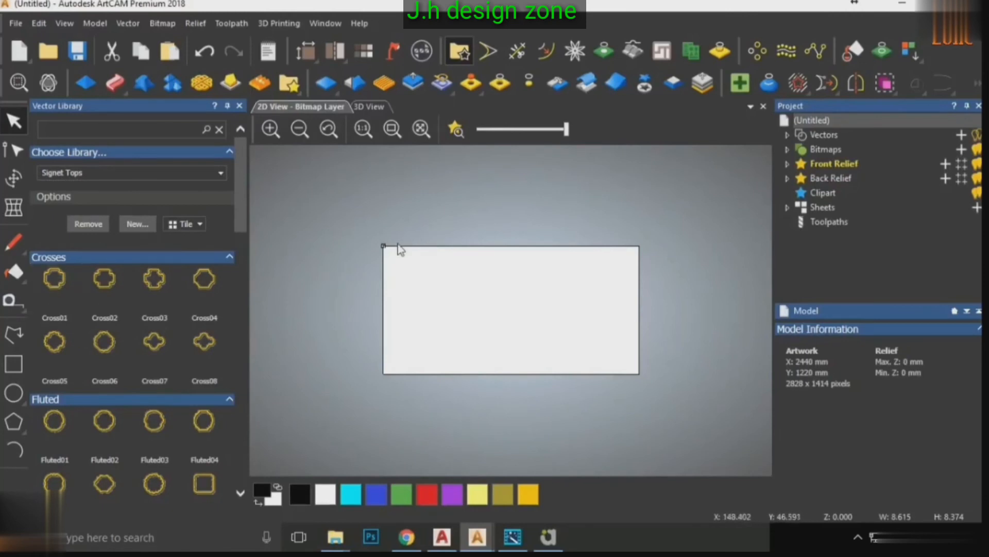
{"action": "left_click", "coordinate": [385, 250]}
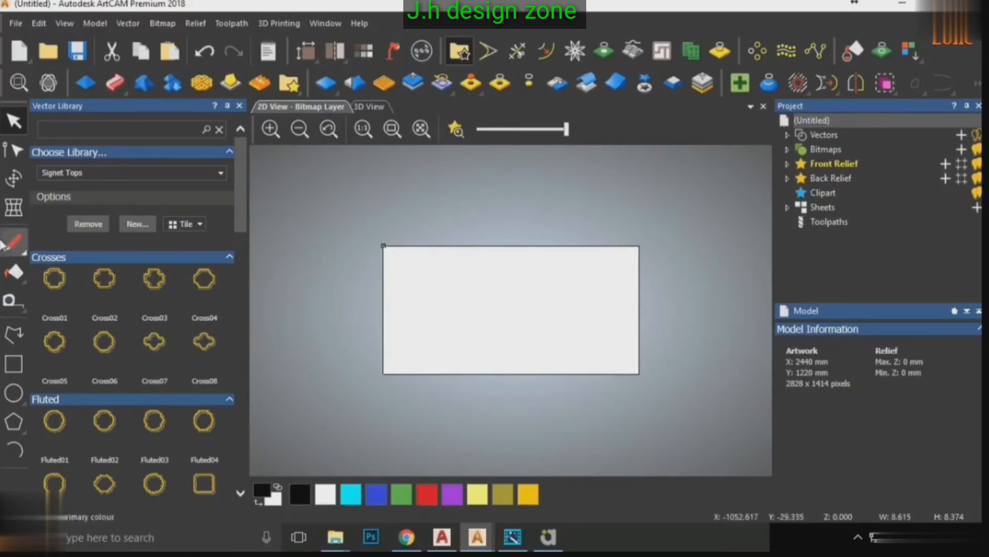
Select the inserted cross shape and scale it proportionally to a width of 200 mm.
{"action": "scroll", "coordinate": [385, 243], "scroll_direction": "up", "scroll_amount": 10}
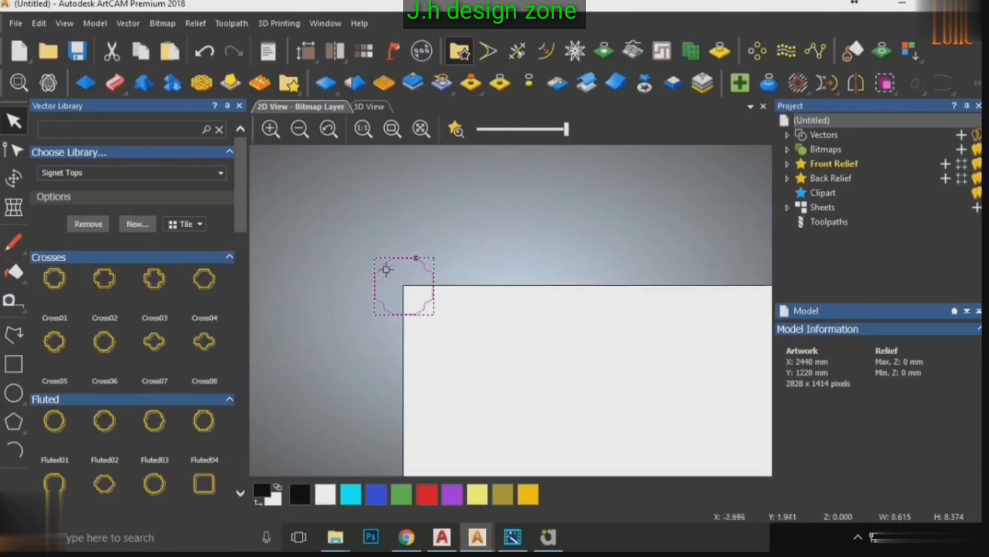
{"action": "left_click_drag", "start_coordinate": [326, 210], "coordinate": [512, 365]}
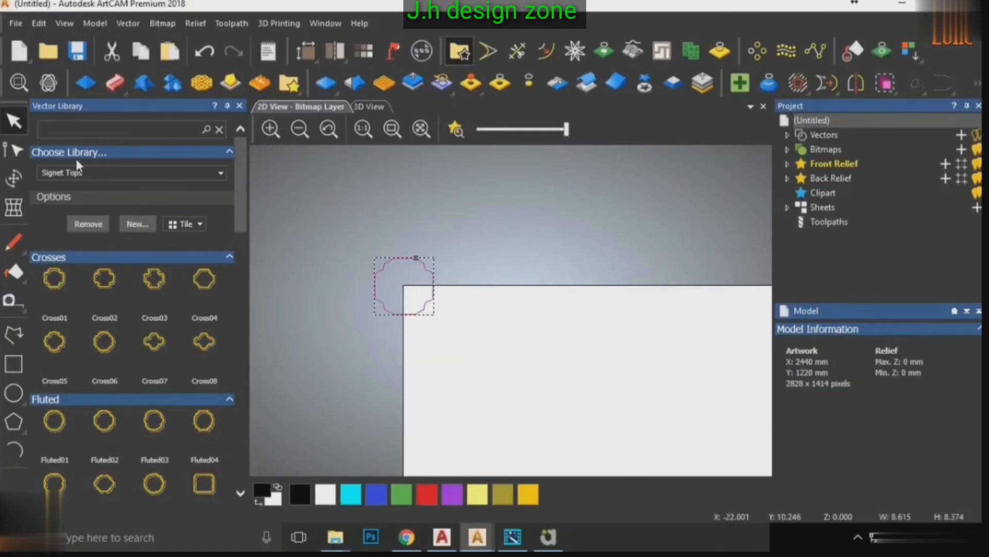
{"action": "left_click", "coordinate": [14, 180]}
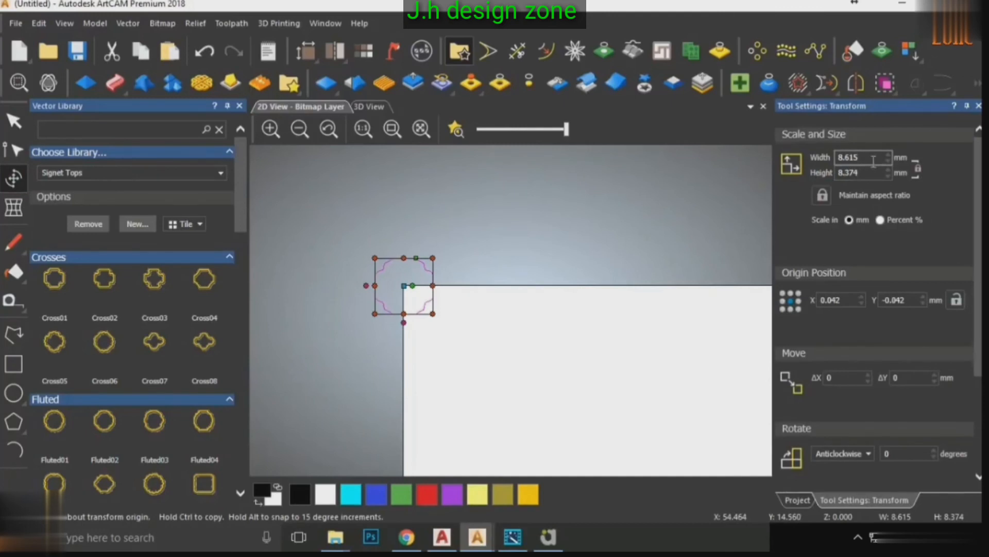
{"action": "double_click", "coordinate": [858, 157]}
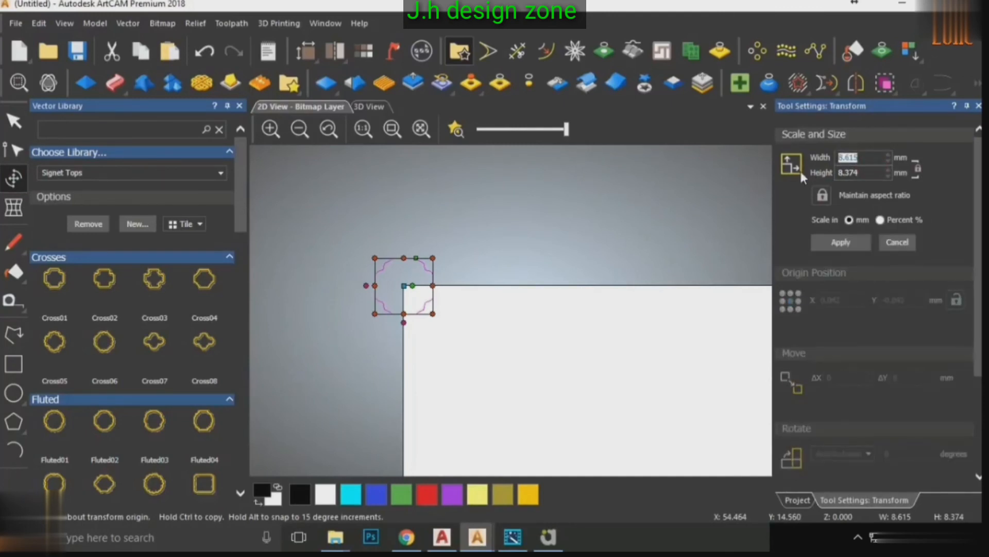
{"action": "left_click", "coordinate": [841, 243]}
{"action": "scroll", "coordinate": [509, 303], "scroll_direction": "down", "scroll_amount": 3}
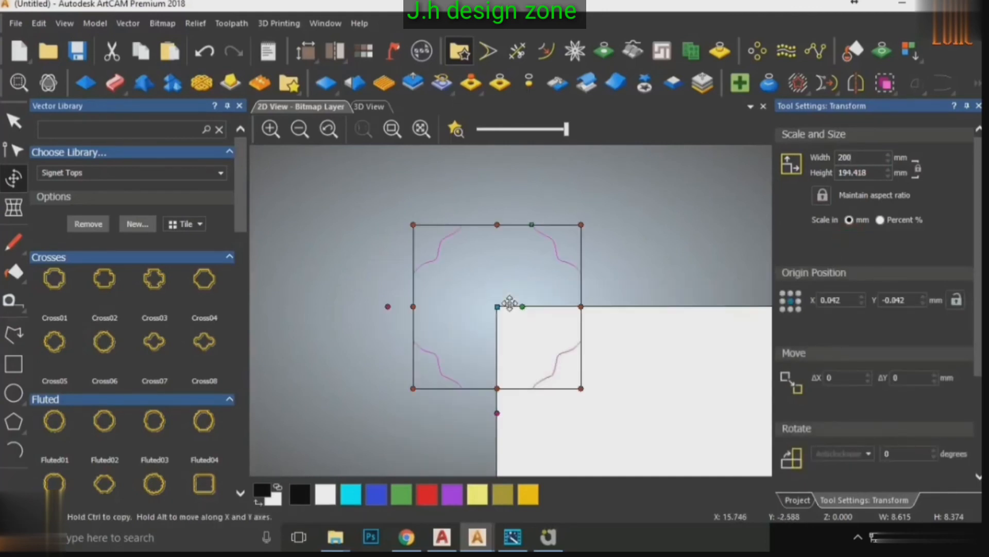
Move the cross shape into the artwork, with its centre at about X 849, Y -397 mm.
{"action": "scroll", "coordinate": [508, 305], "scroll_direction": "down", "scroll_amount": 3}
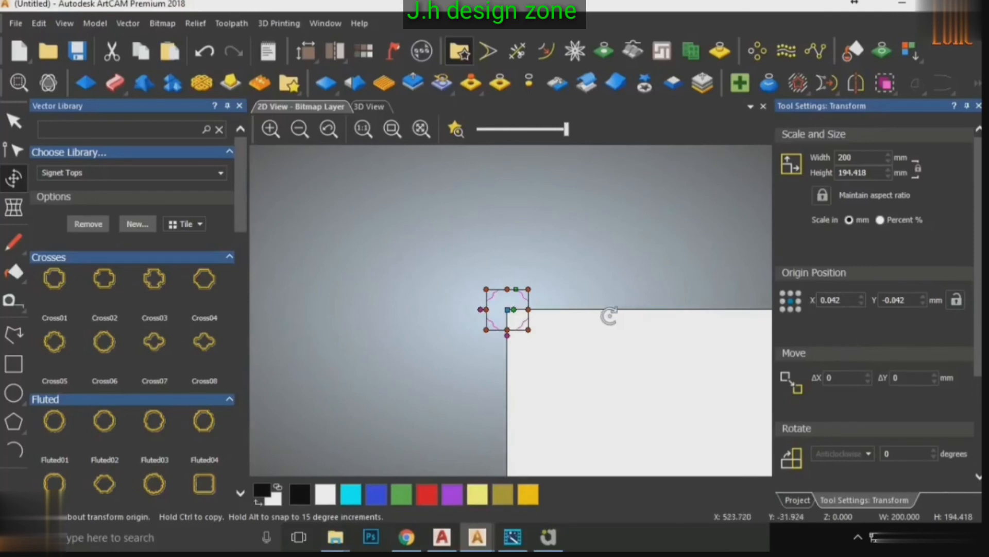
{"action": "left_click_drag", "start_coordinate": [513, 309], "coordinate": [695, 393]}
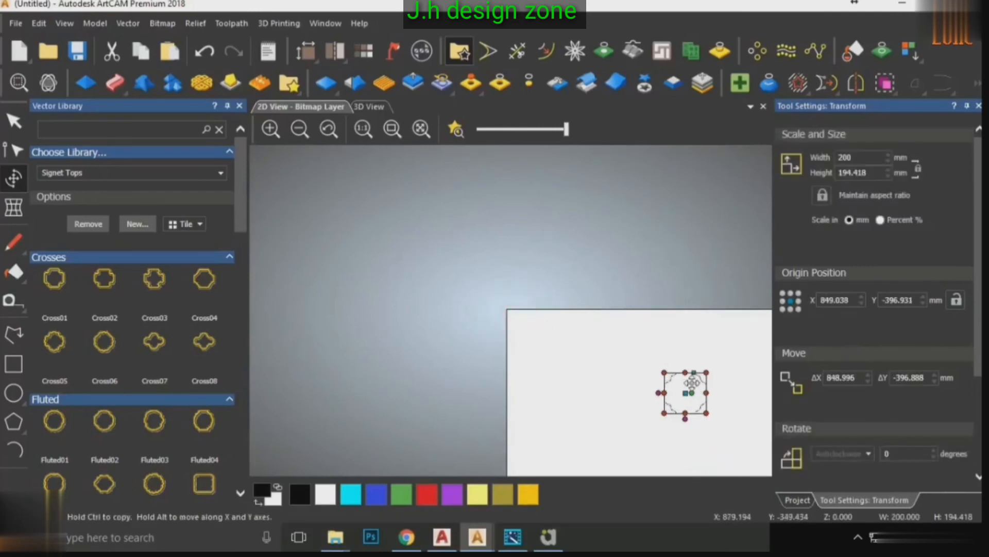
{"action": "scroll", "coordinate": [691, 383], "scroll_direction": "down", "scroll_amount": 1}
{"action": "scroll", "coordinate": [650, 380], "scroll_direction": "up", "scroll_amount": 1}
Set the cross shape's origin position to X 500 mm, Y -500 mm.
{"action": "double_click", "coordinate": [848, 299]}
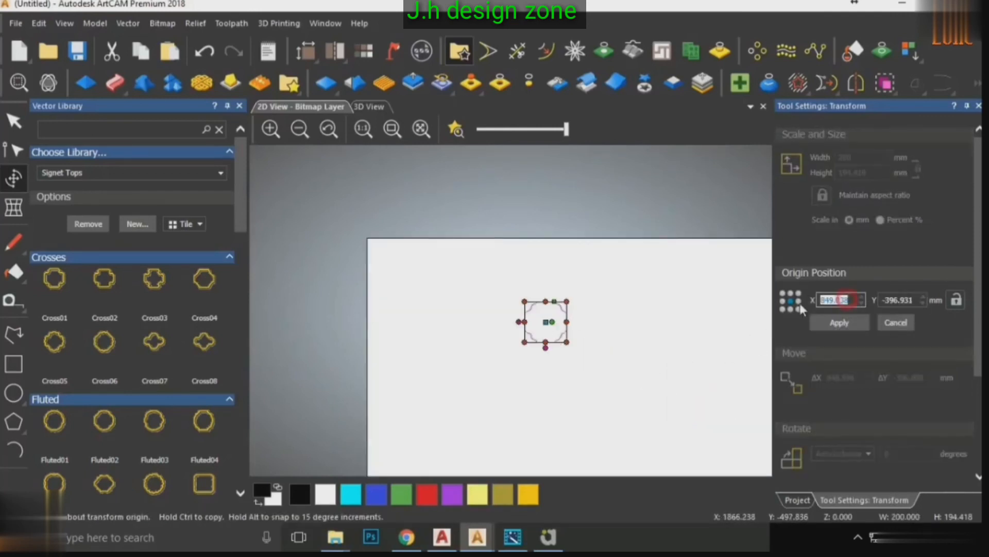
{"action": "type", "text": "500"}
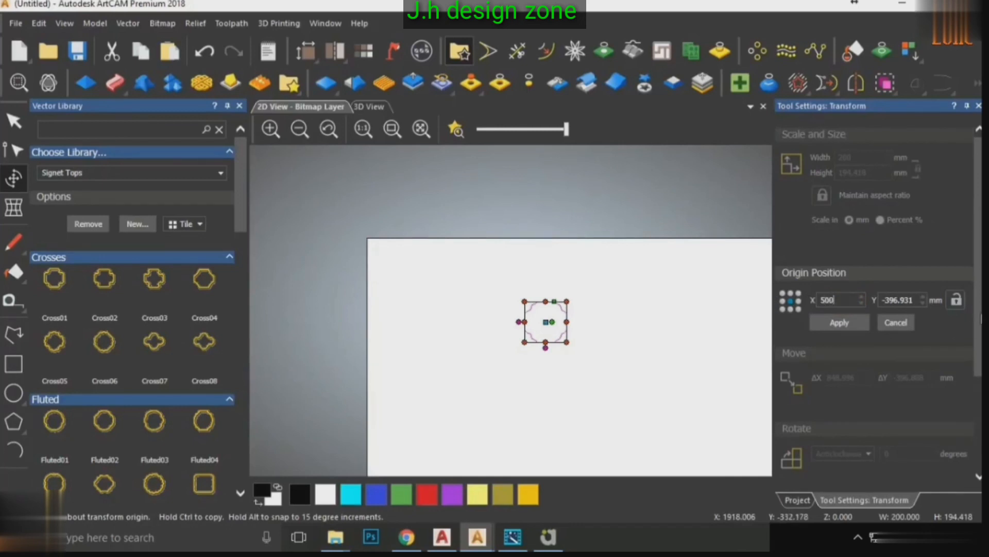
{"action": "double_click", "coordinate": [919, 299]}
{"action": "type", "text": "-500"}
{"action": "left_click", "coordinate": [848, 323]}
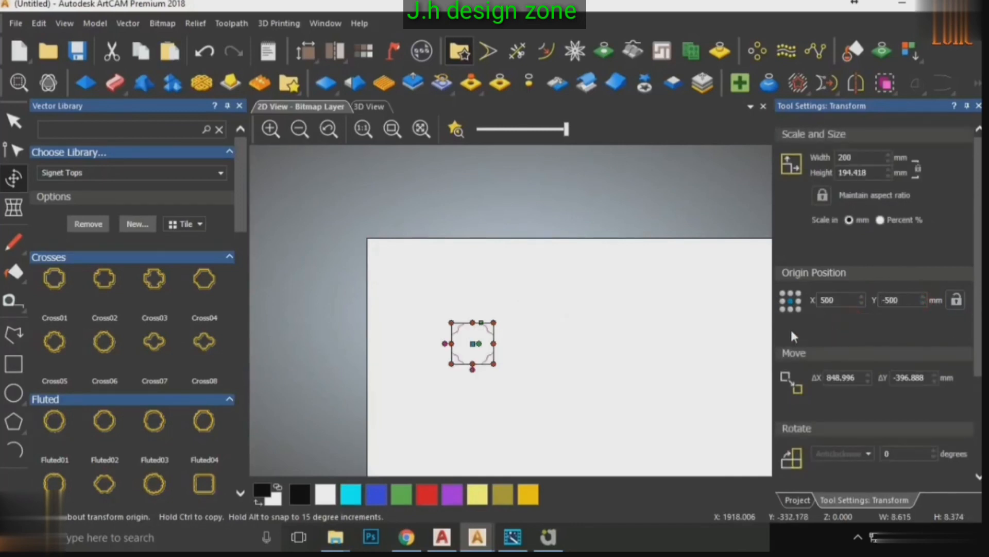
{"action": "scroll", "coordinate": [536, 336], "scroll_direction": "up", "scroll_amount": 2}
{"action": "scroll", "coordinate": [520, 309], "scroll_direction": "down", "scroll_amount": 1}
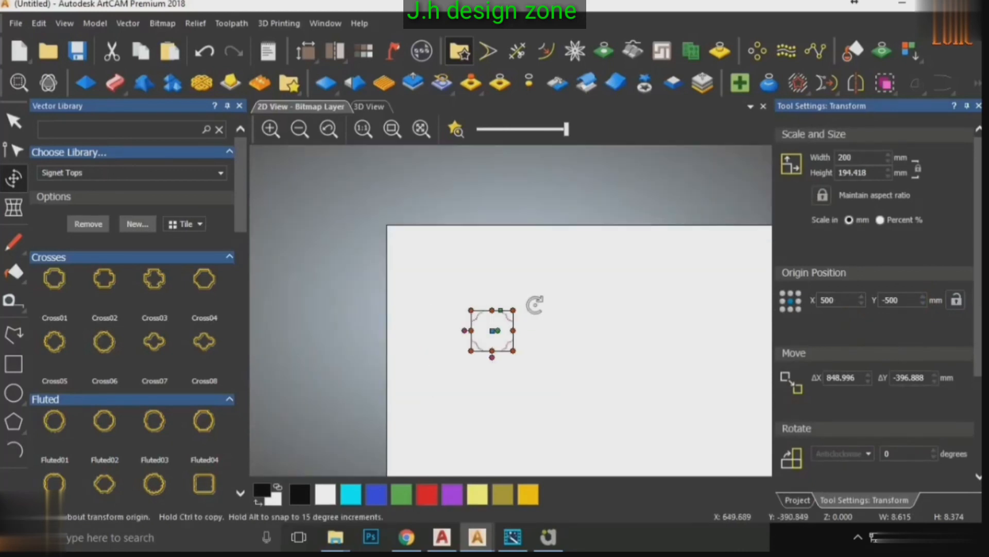
Select the placed cross shape and delete it from the artwork.
{"action": "scroll", "coordinate": [495, 323], "scroll_direction": "up", "scroll_amount": 1}
{"action": "left_click", "coordinate": [580, 285]}
{"action": "left_click_drag", "start_coordinate": [577, 283], "coordinate": [420, 419]}
{"action": "key", "text": "Delete"}
Look through the Fluted, Four Point, Geometric and Rounded shapes of the Signet Tops library.
{"action": "scroll", "coordinate": [149, 400], "scroll_direction": "down", "scroll_amount": 5}
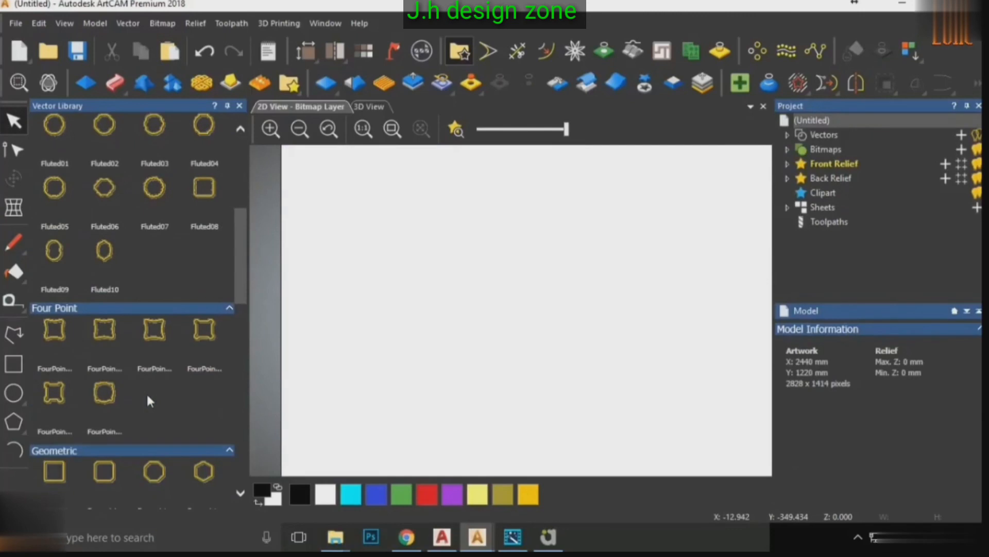
{"action": "scroll", "coordinate": [147, 392], "scroll_direction": "down", "scroll_amount": 2}
{"action": "scroll", "coordinate": [146, 391], "scroll_direction": "up", "scroll_amount": 5}
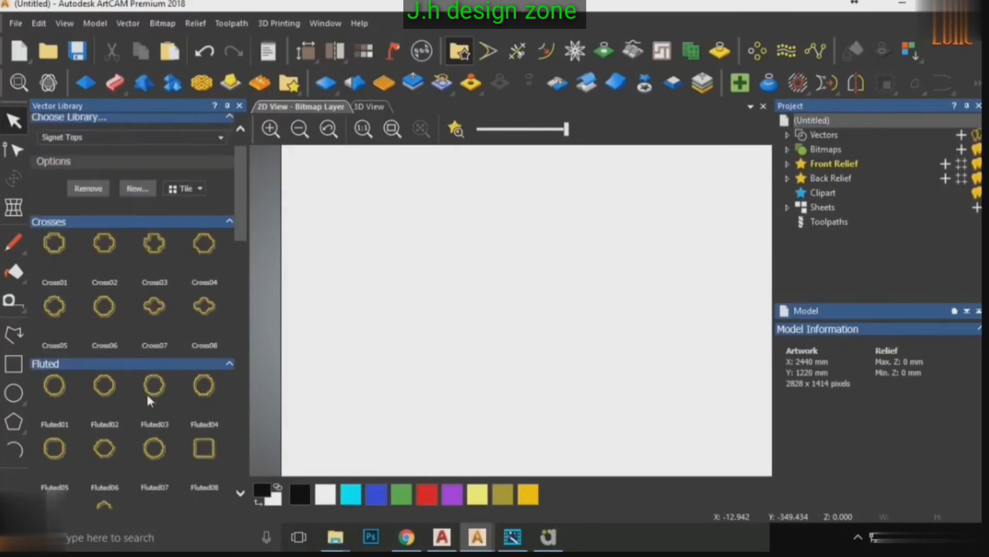
{"action": "scroll", "coordinate": [146, 391], "scroll_direction": "down", "scroll_amount": 5}
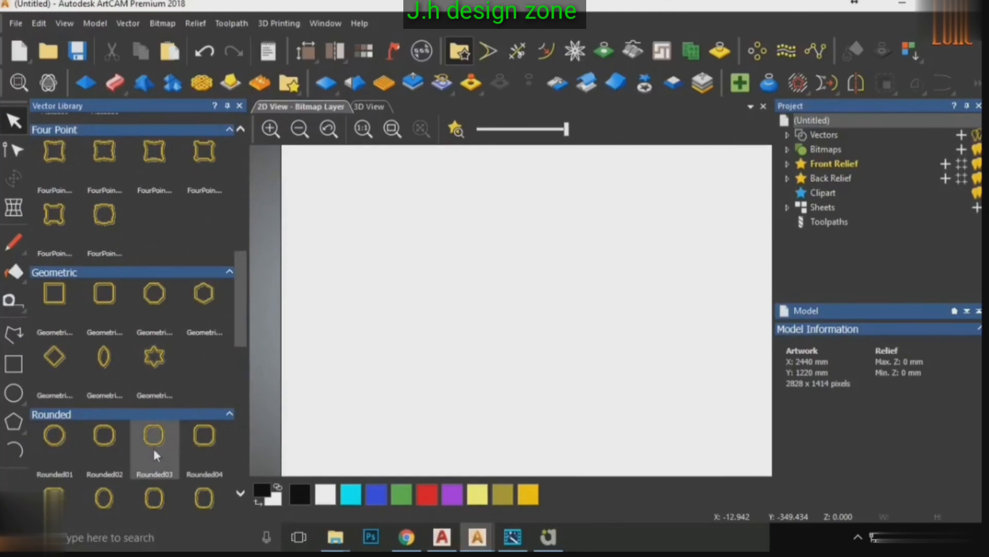
{"action": "scroll", "coordinate": [145, 418], "scroll_direction": "up", "scroll_amount": 5}
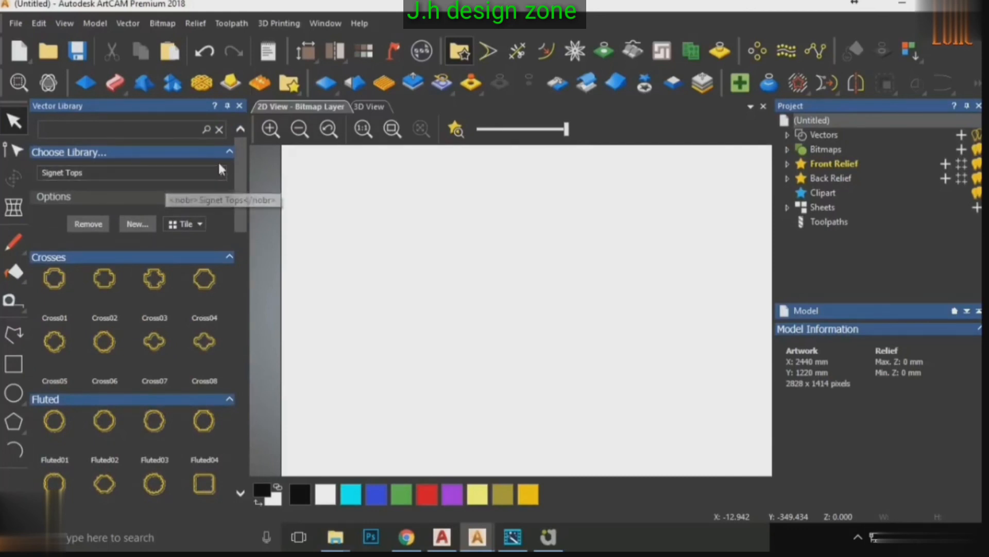
Review the Samples library and the Cross Sections library through to its Sided shapes, and close the Vector Library.
{"action": "left_click", "coordinate": [211, 177]}
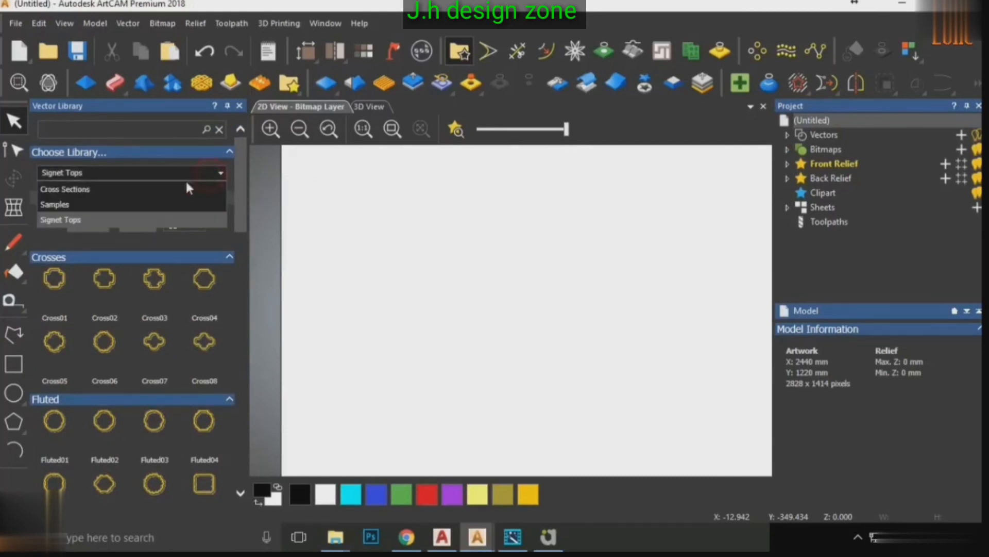
{"action": "left_click", "coordinate": [85, 206]}
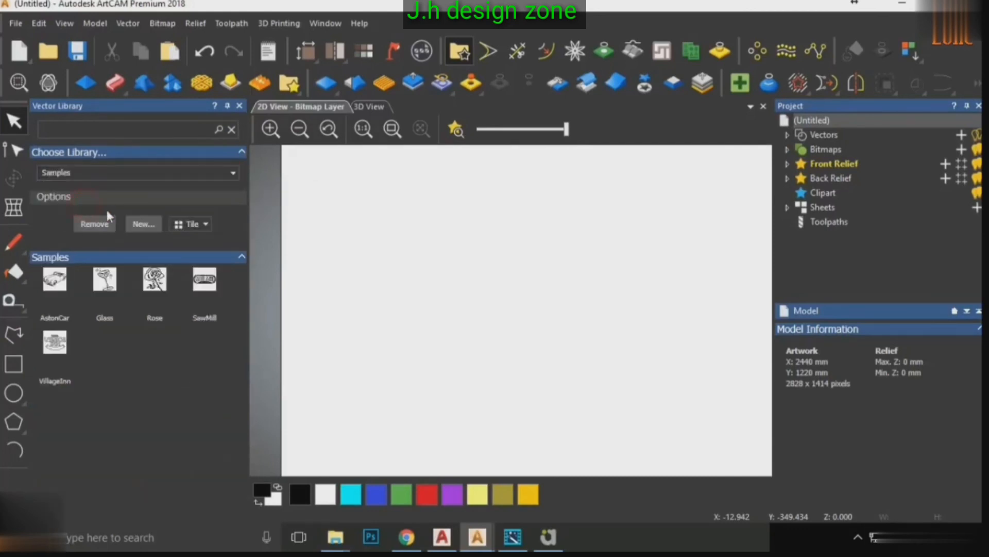
{"action": "left_click", "coordinate": [222, 177]}
{"action": "left_click", "coordinate": [71, 189]}
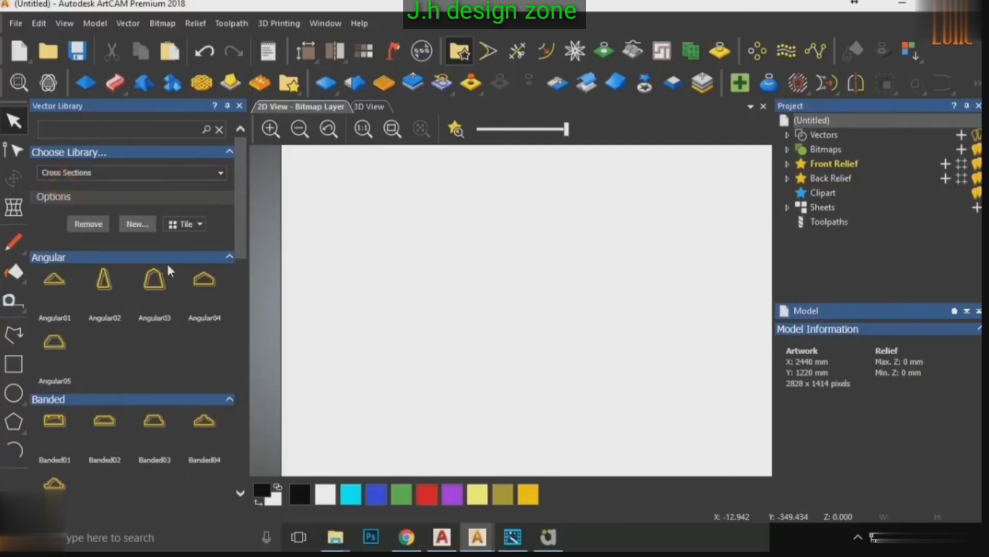
{"action": "scroll", "coordinate": [168, 423], "scroll_direction": "down", "scroll_amount": 3}
{"action": "scroll", "coordinate": [170, 414], "scroll_direction": "down", "scroll_amount": 10}
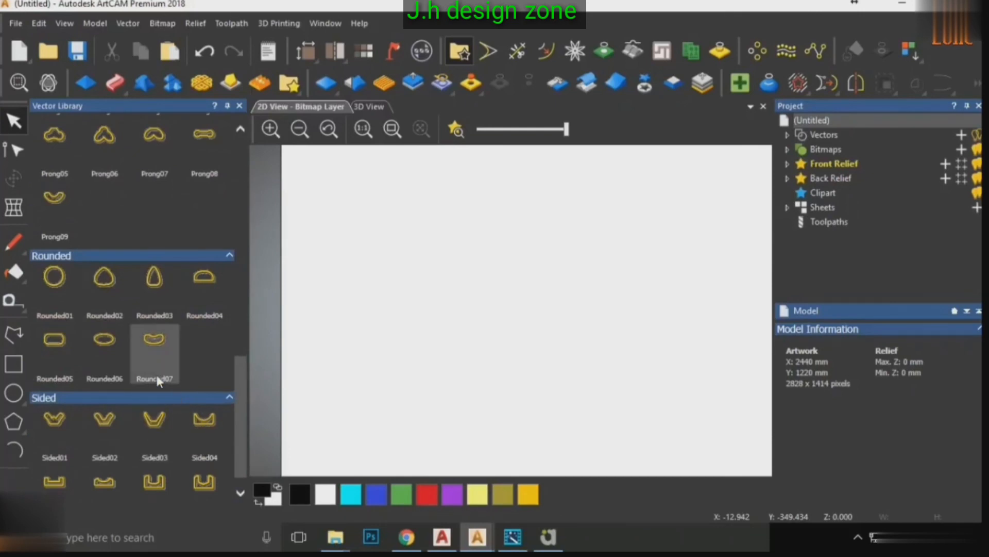
{"action": "scroll", "coordinate": [156, 372], "scroll_direction": "down", "scroll_amount": 1}
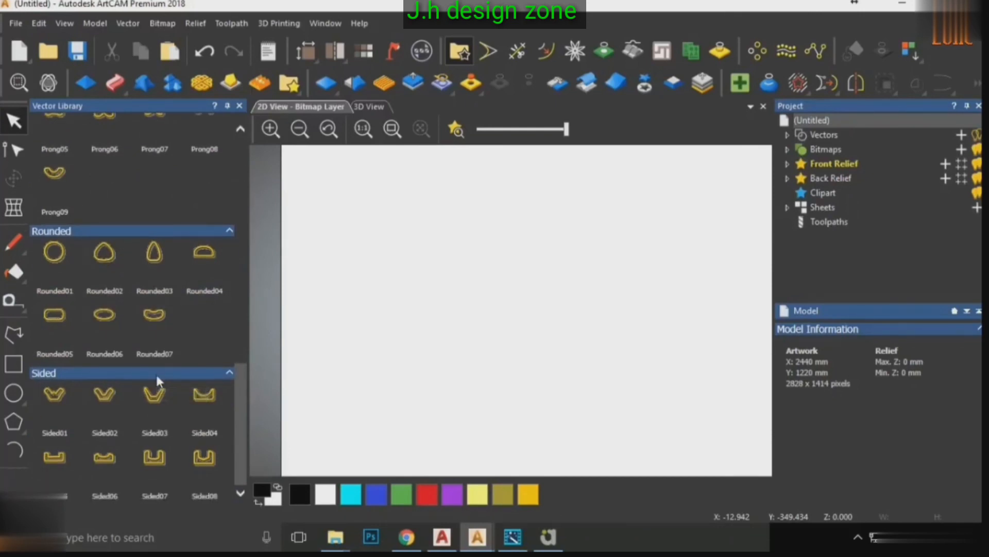
{"action": "scroll", "coordinate": [156, 379], "scroll_direction": "up", "scroll_amount": 10}
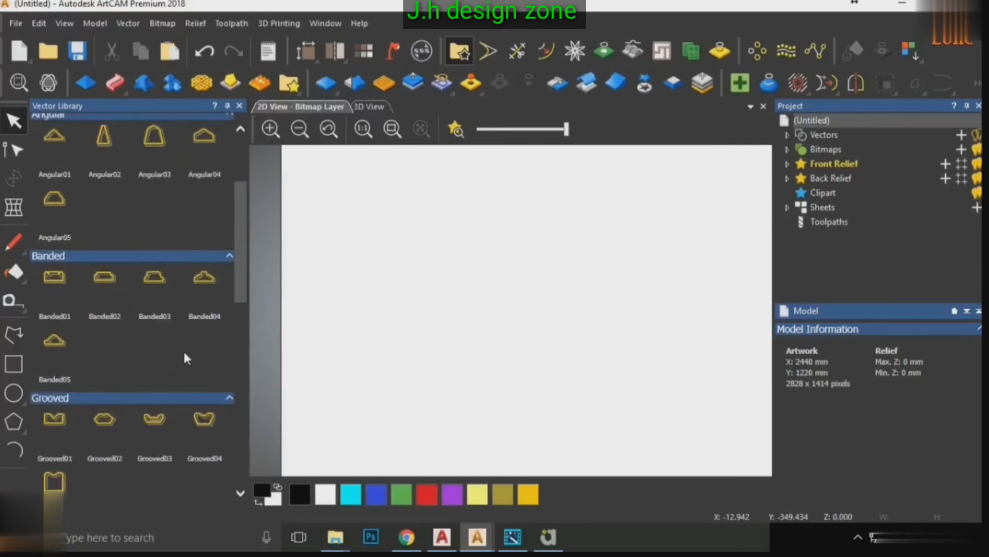
{"action": "left_click", "coordinate": [239, 106]}
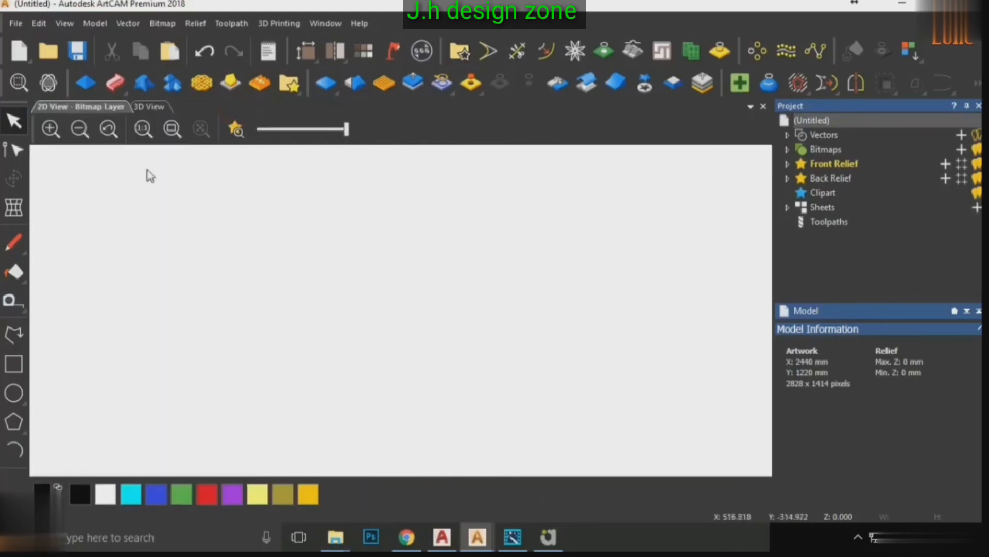